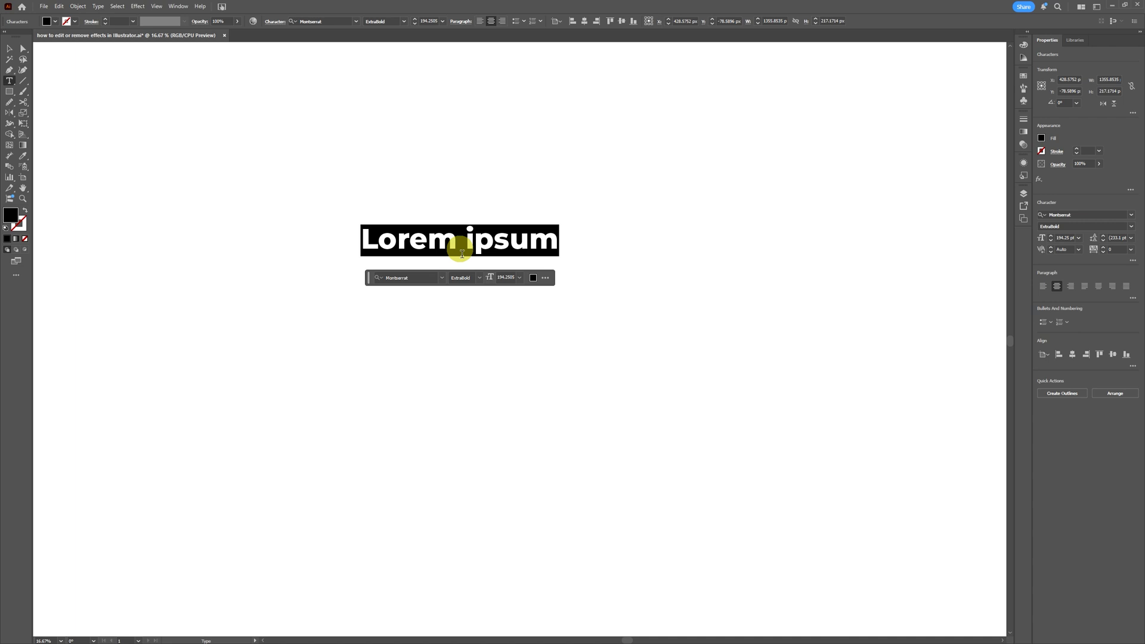
Replace the placeholder text with "EFFECTS", enlarge it to about 430 pt and shift it slightly down and left
text(e)
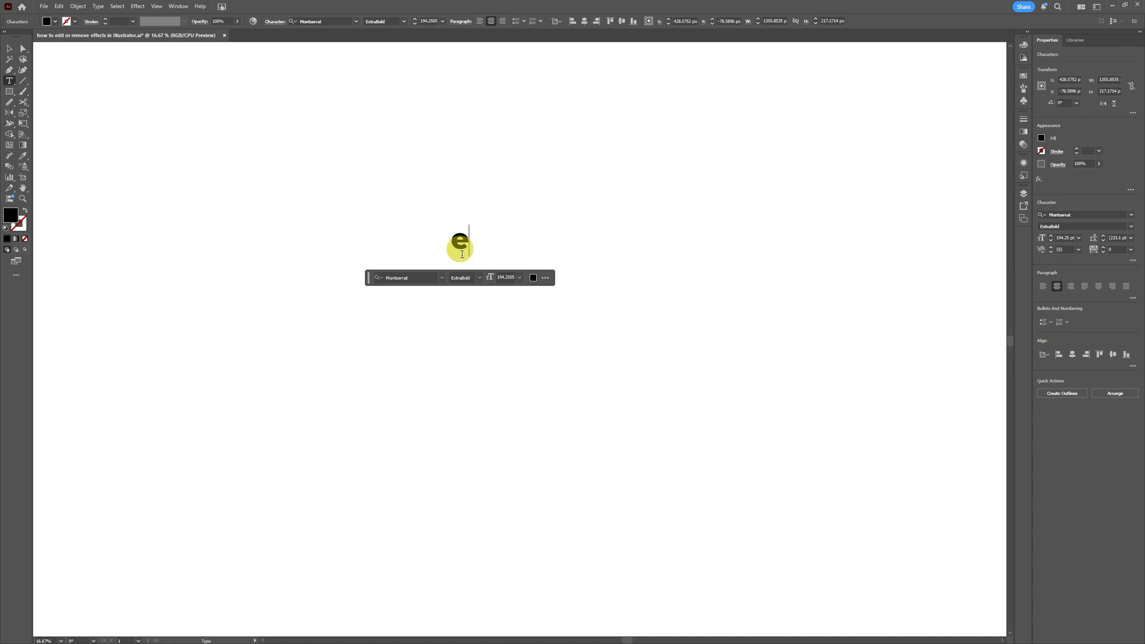
text(EFFECTS)
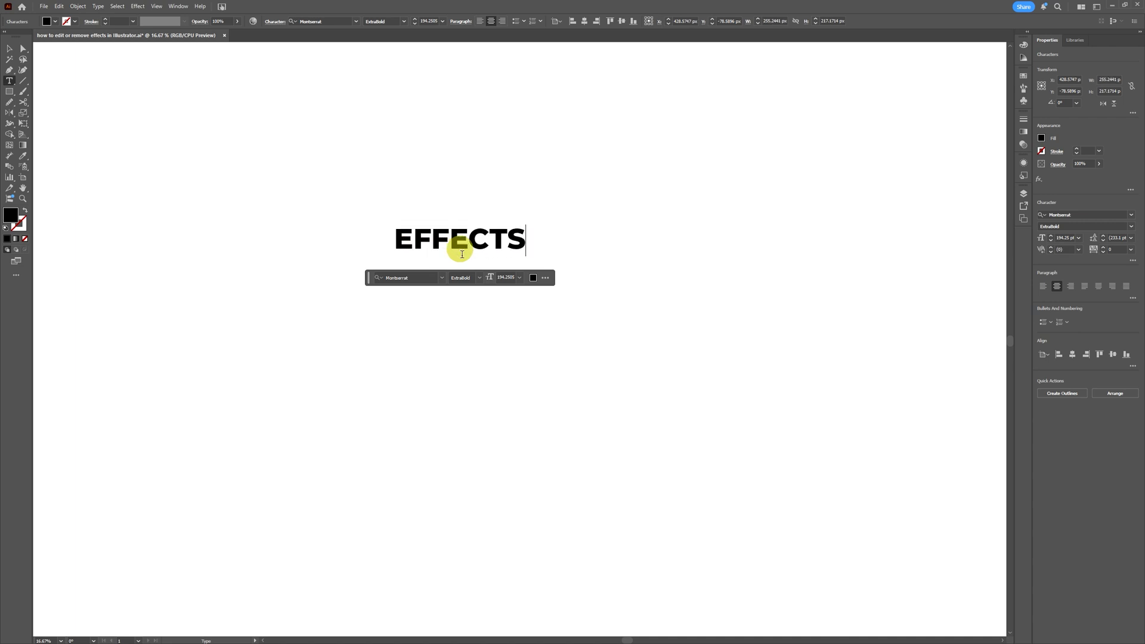
key(Escape)
drag(540, 266, 686, 352)
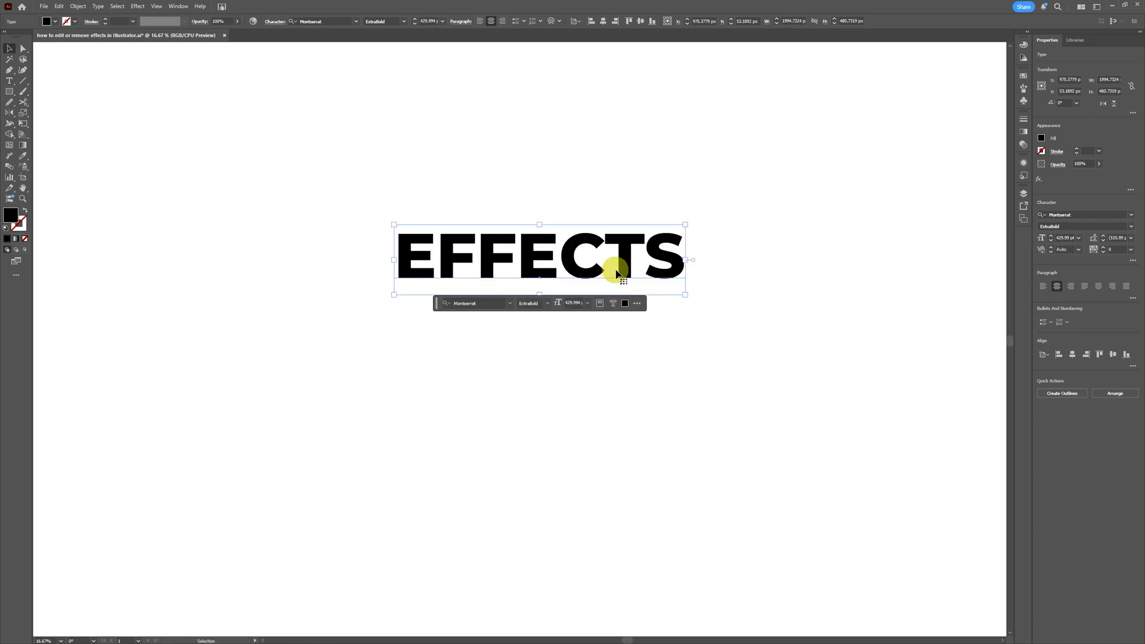
drag(642, 276, 634, 287)
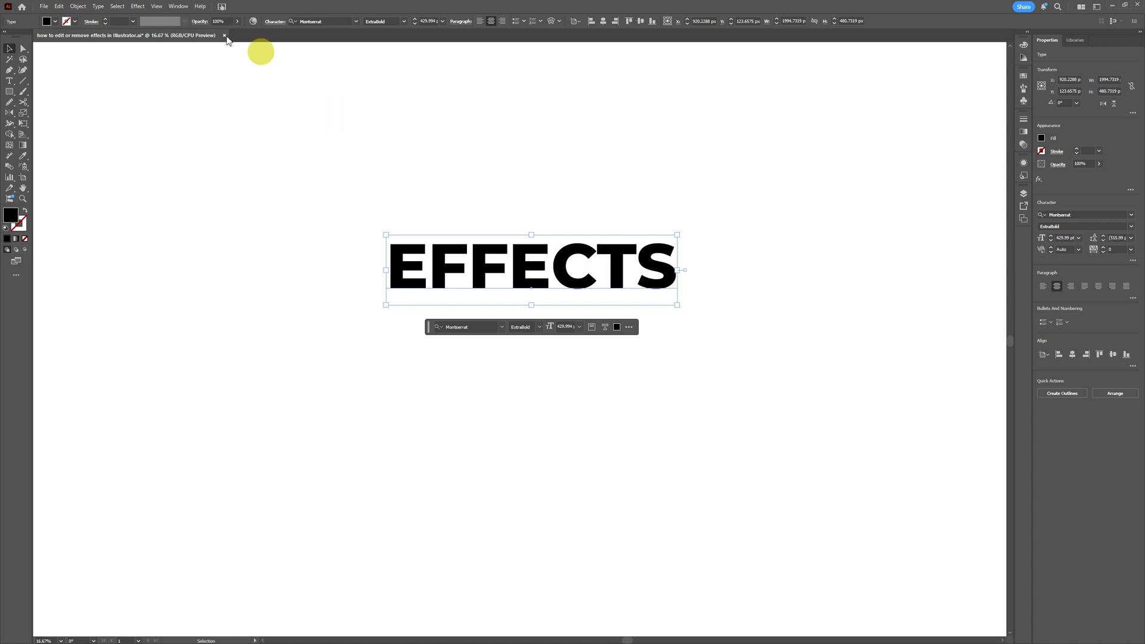
Apply the 3D Extrude & Bevel (Classic) effect to the text with Off-Axis Front position and 50 pt extrude depth
click(141, 7)
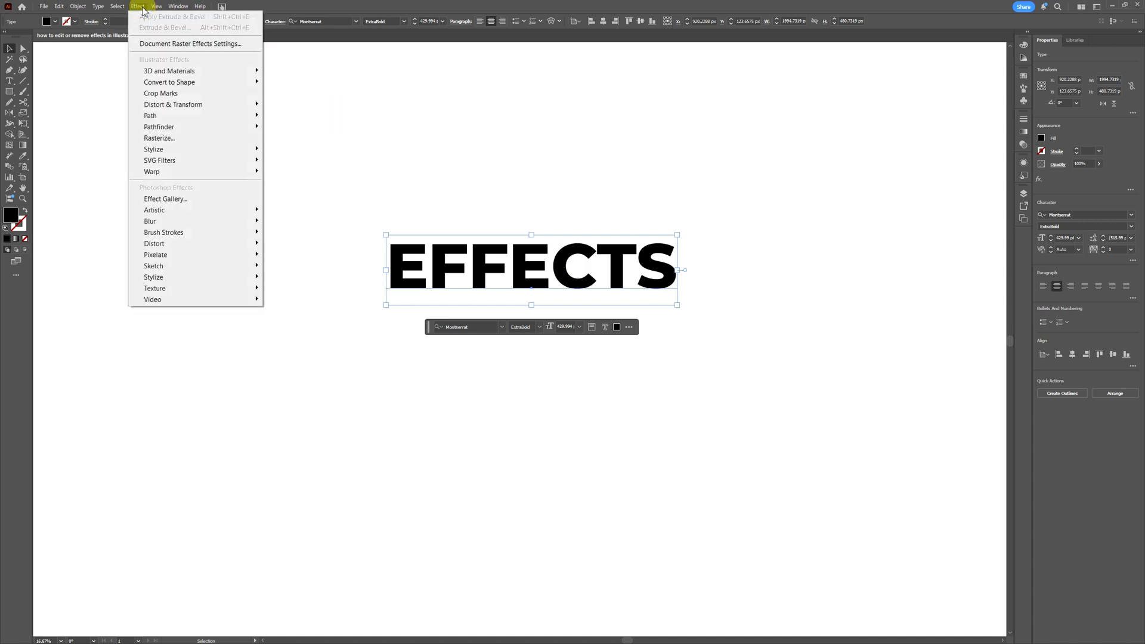
mouse_move(185, 72)
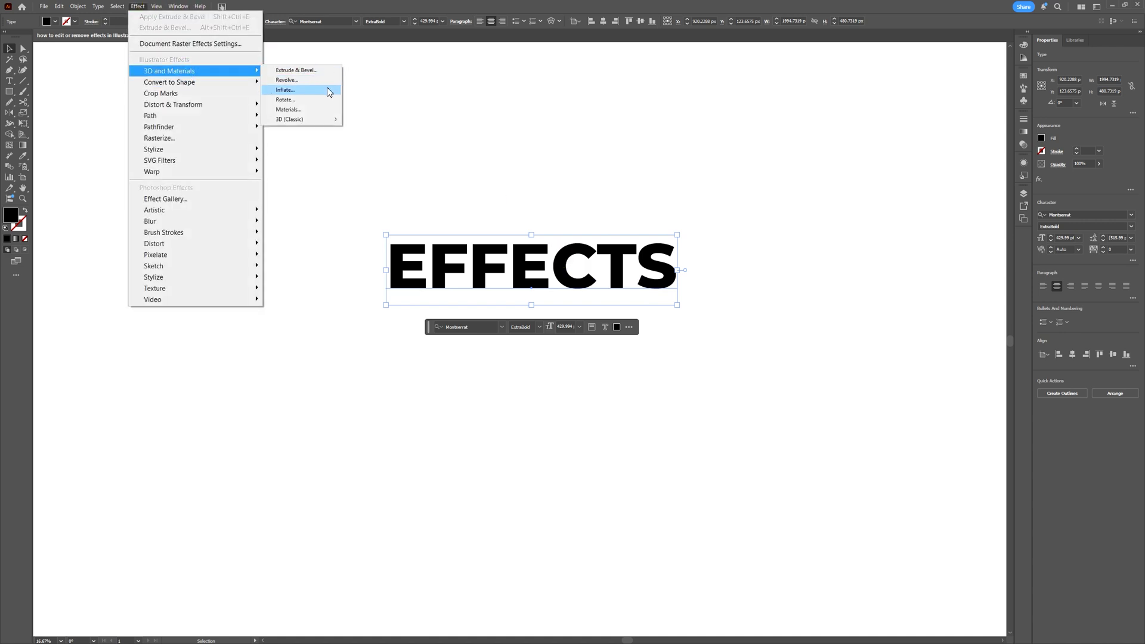
click(317, 121)
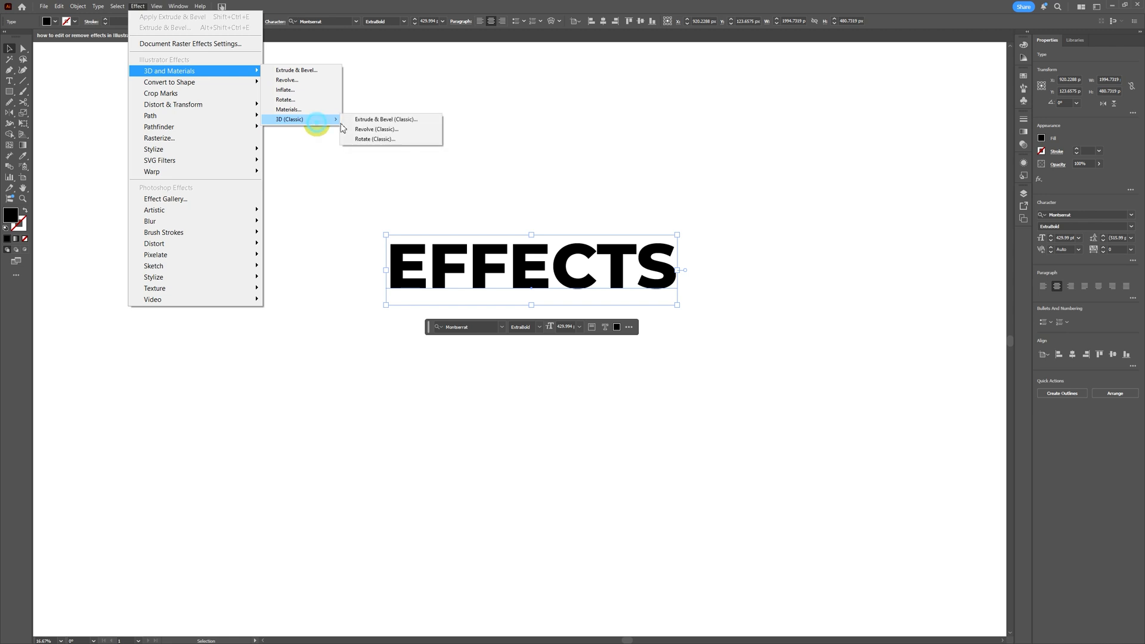
click(417, 121)
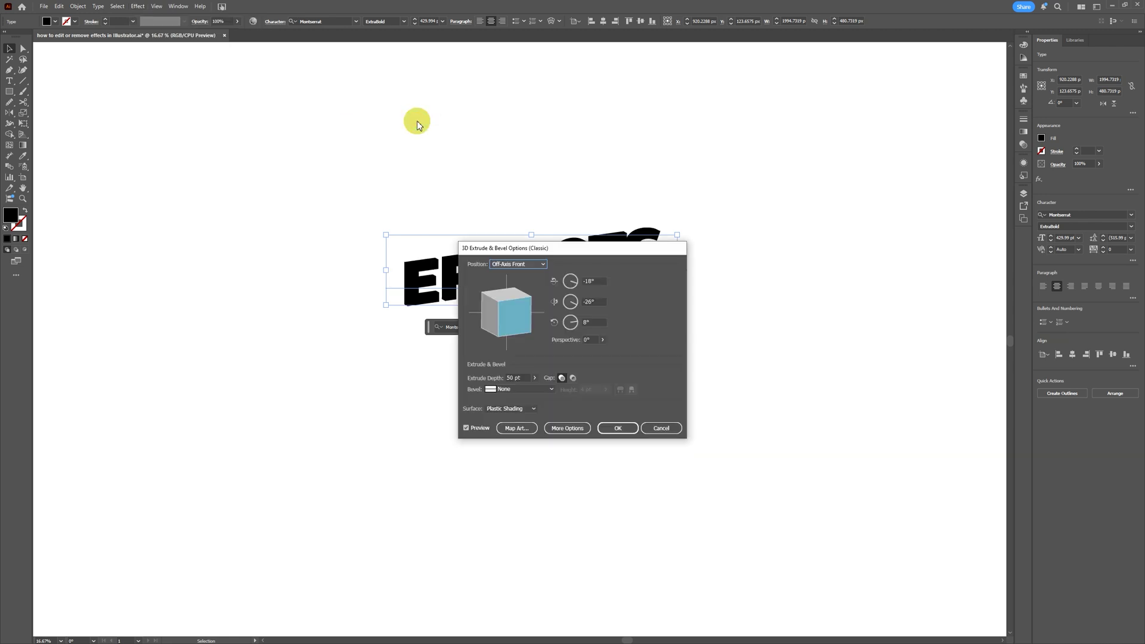
click(621, 429)
click(623, 429)
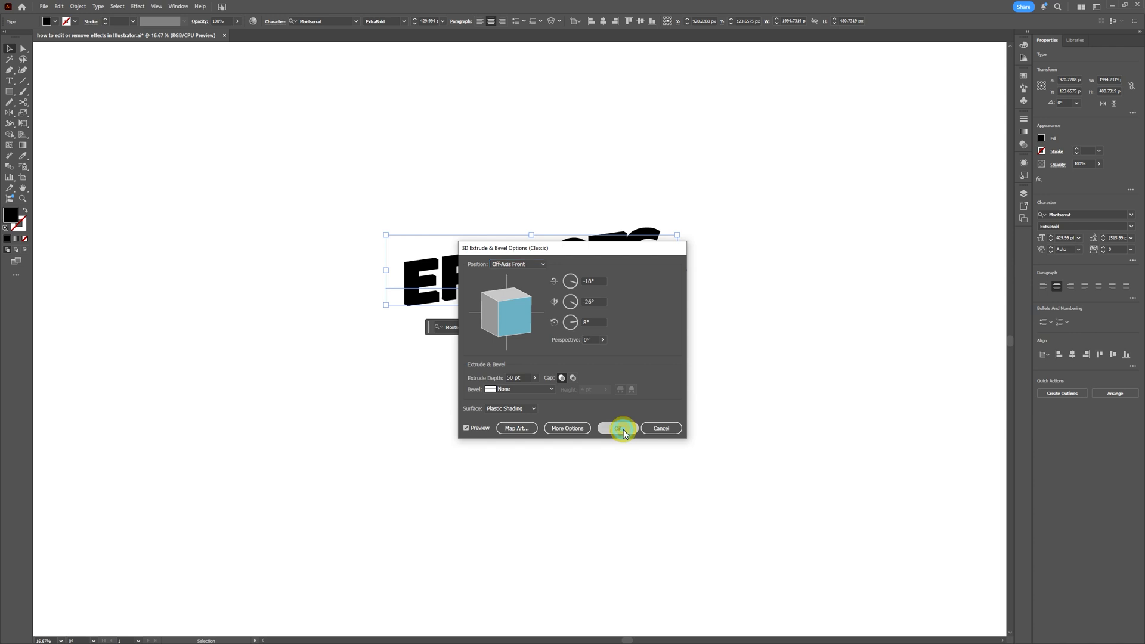
Fill the extruded text with a light gray swatch and enlarge it to about 542 pt
click(1024, 47)
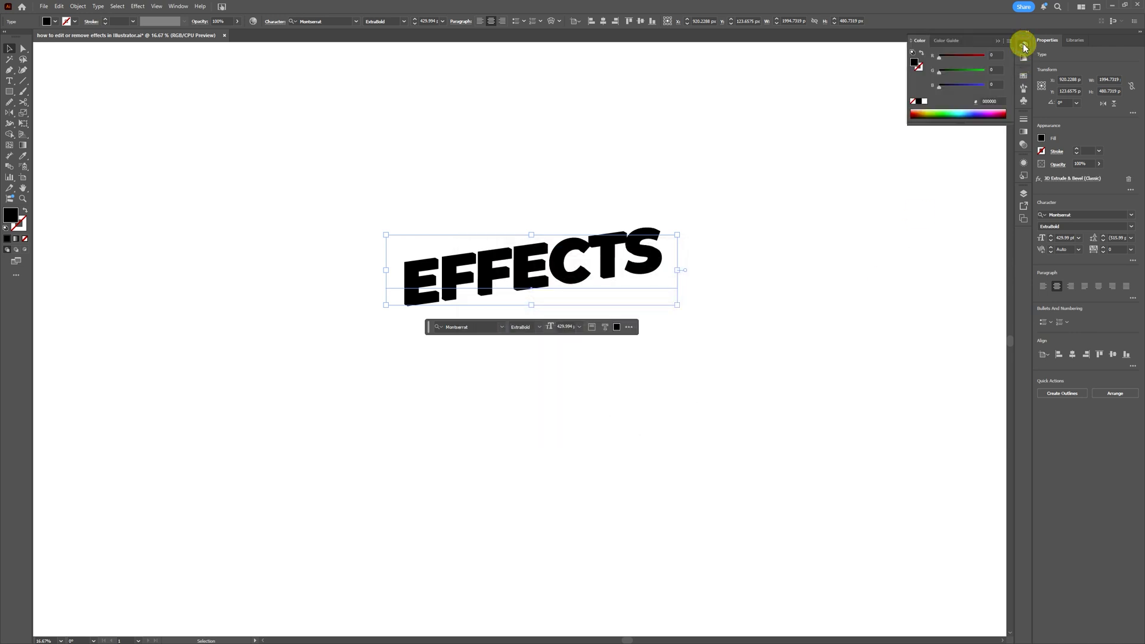
click(1024, 76)
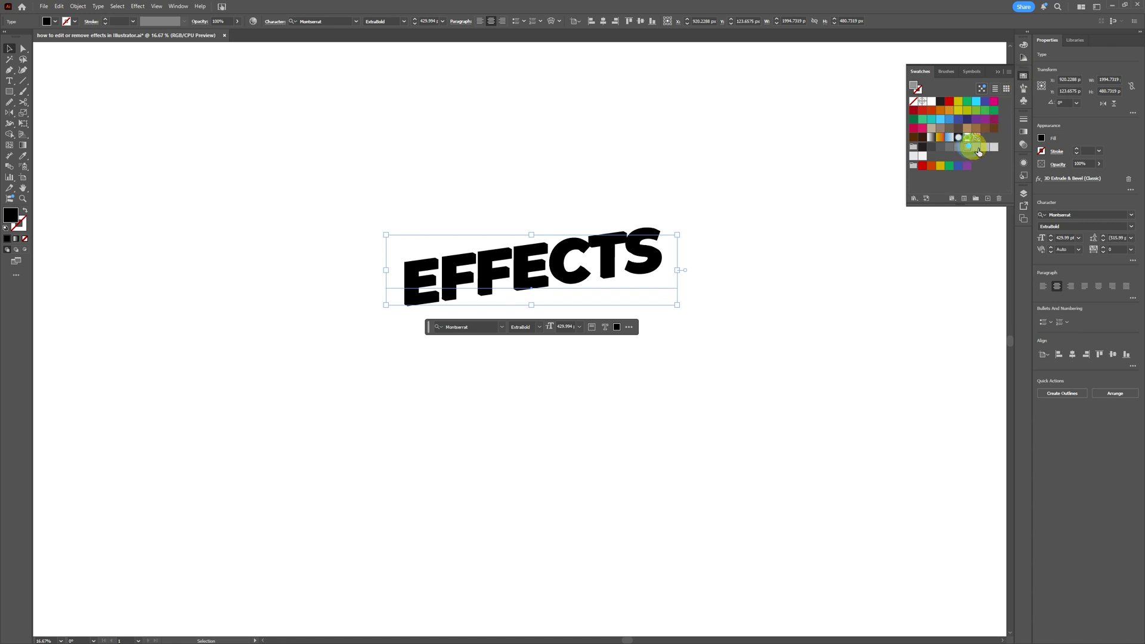
click(977, 149)
click(982, 150)
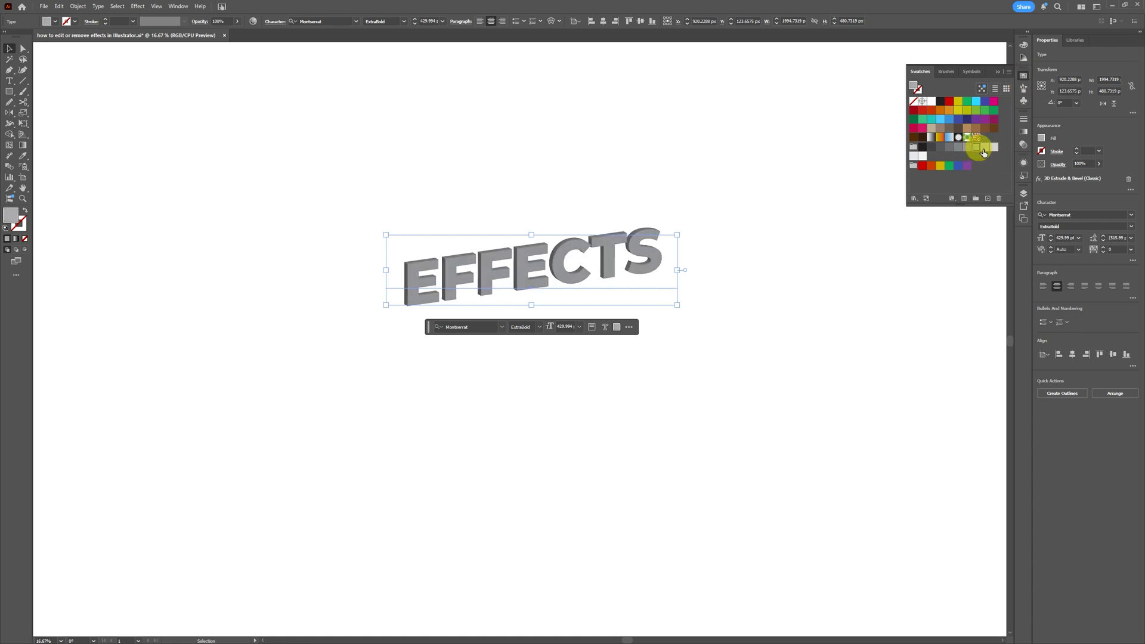
click(1024, 75)
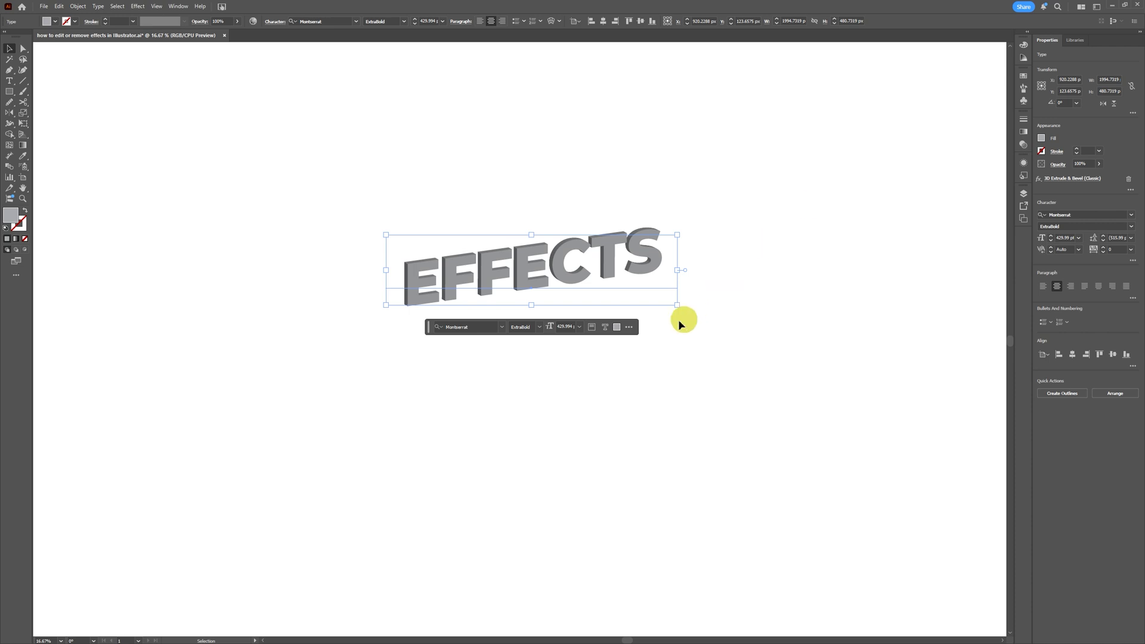
drag(685, 310, 714, 327)
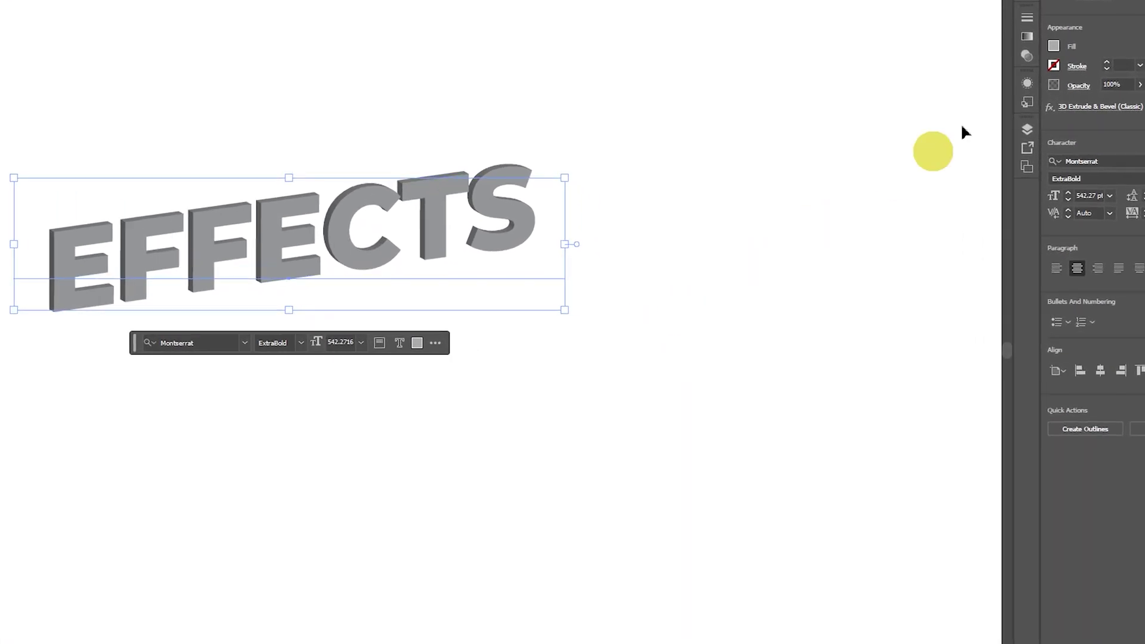
Show the appearance attributes of the EFFECTS text to examine its applied effects
click(1024, 82)
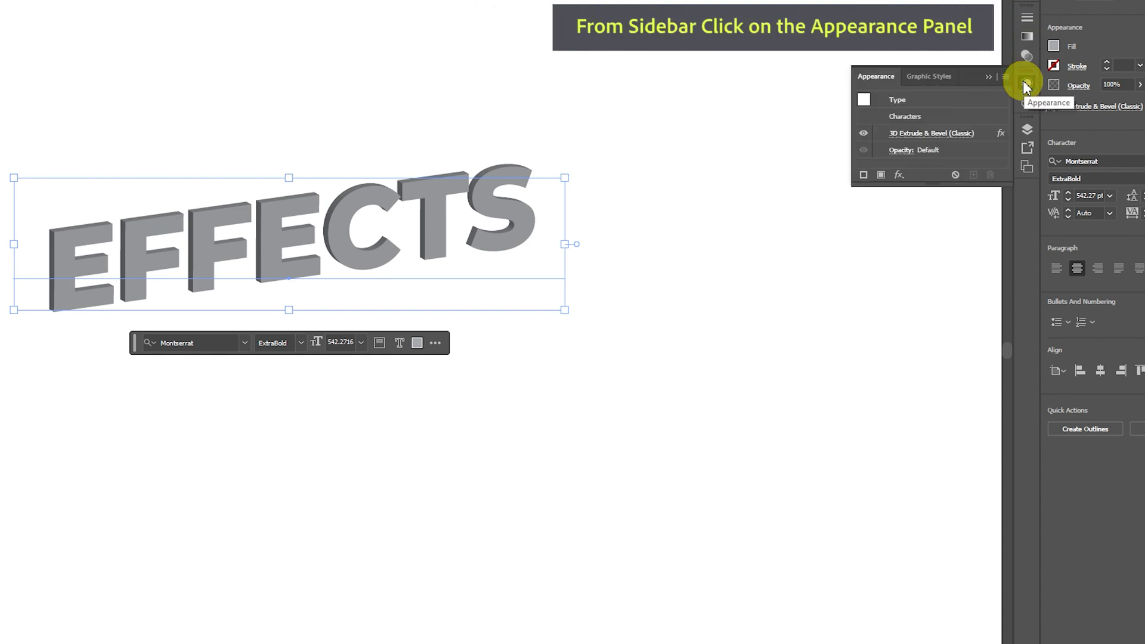
drag(921, 188, 917, 221)
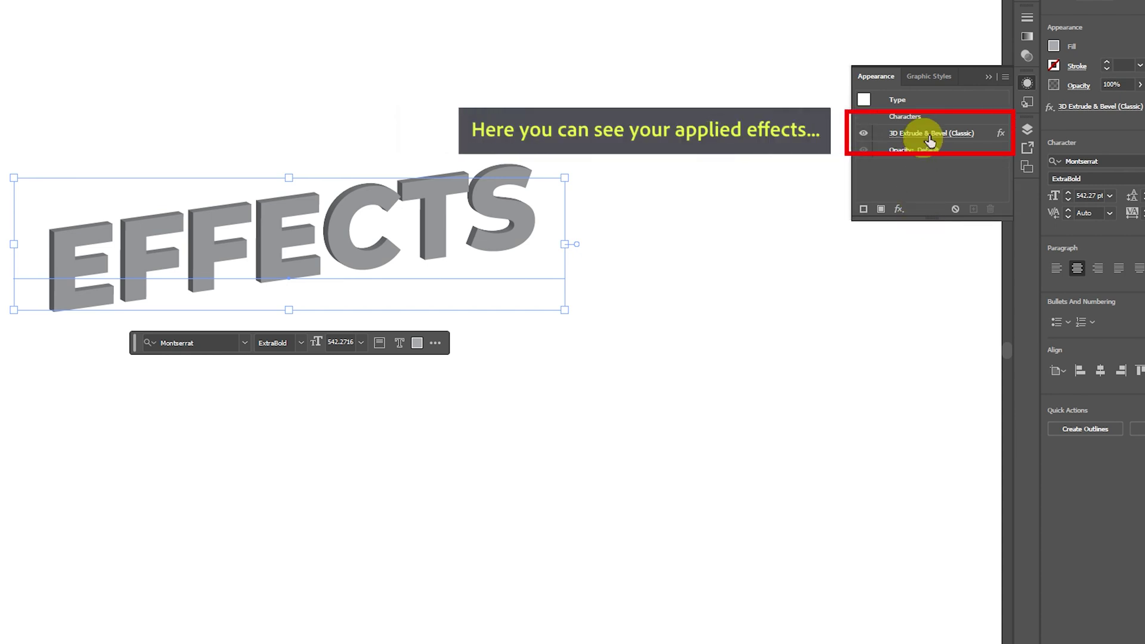
click(1027, 88)
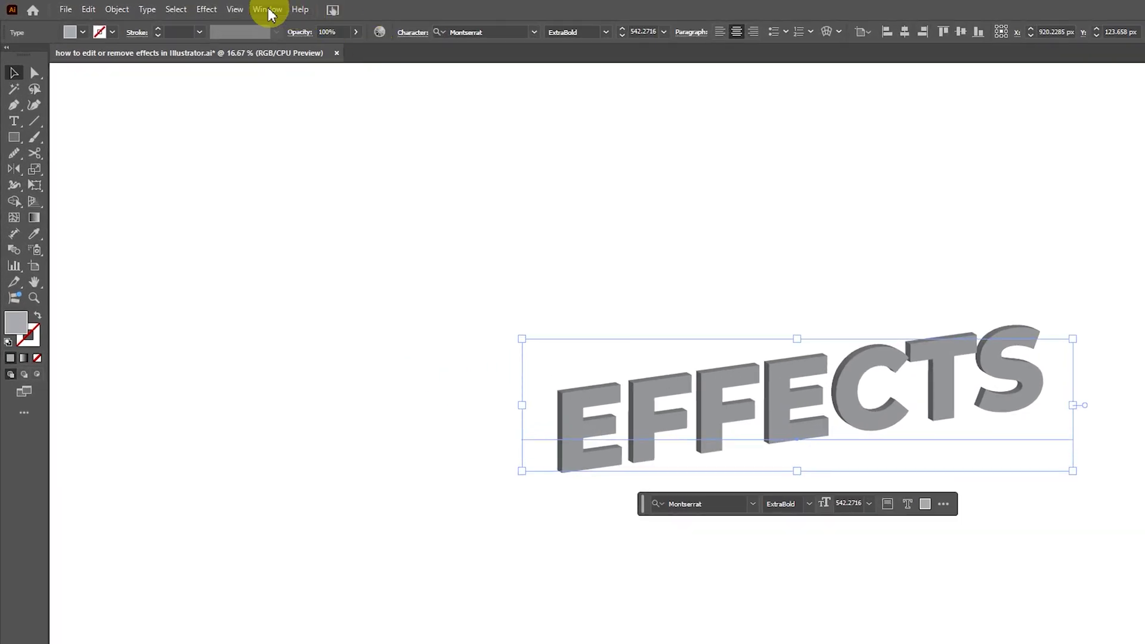
click(268, 10)
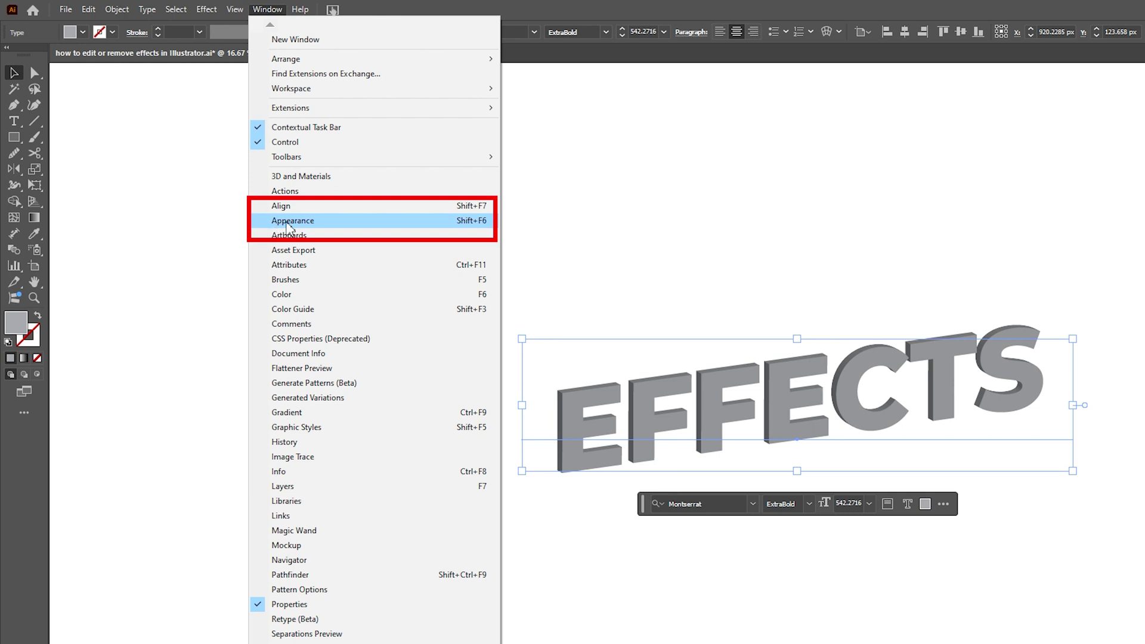
click(385, 228)
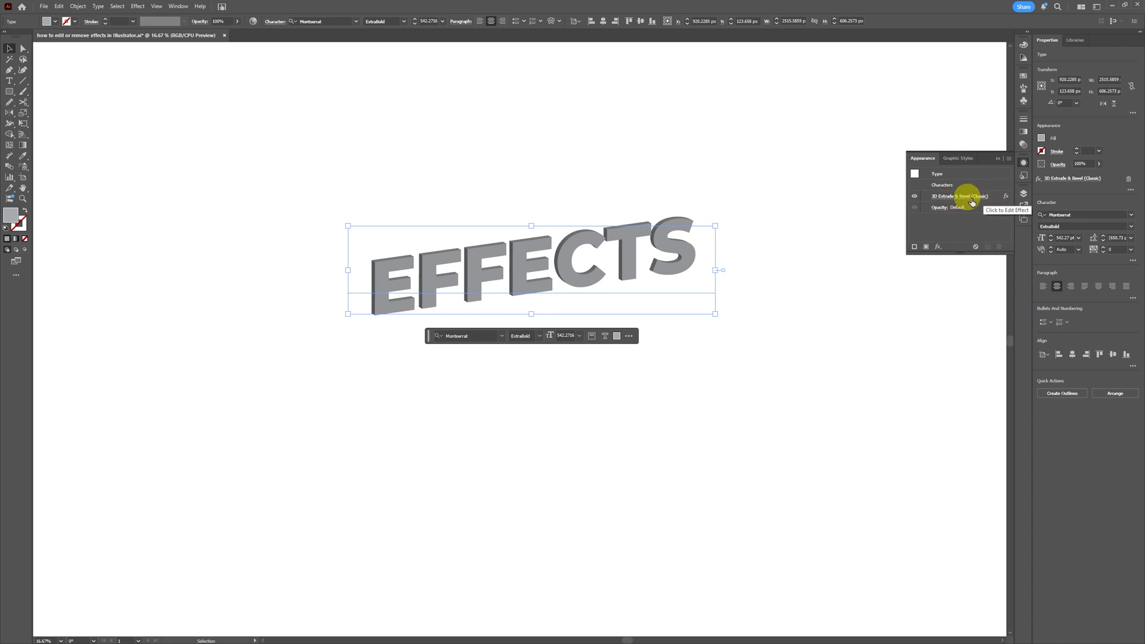
Edit the text's 3D Extrude & Bevel (Classic) effect to a 528 pt extrude depth and a custom rotation of about -22°, -25° and 7°
click(972, 201)
drag(625, 252, 801, 99)
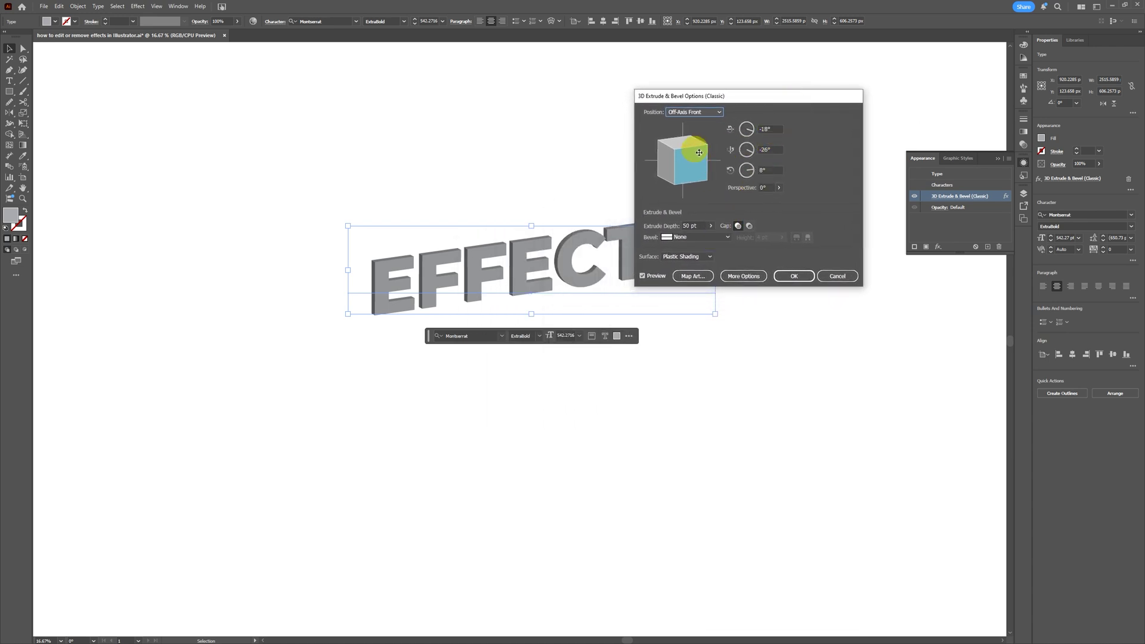
drag(700, 150, 707, 158)
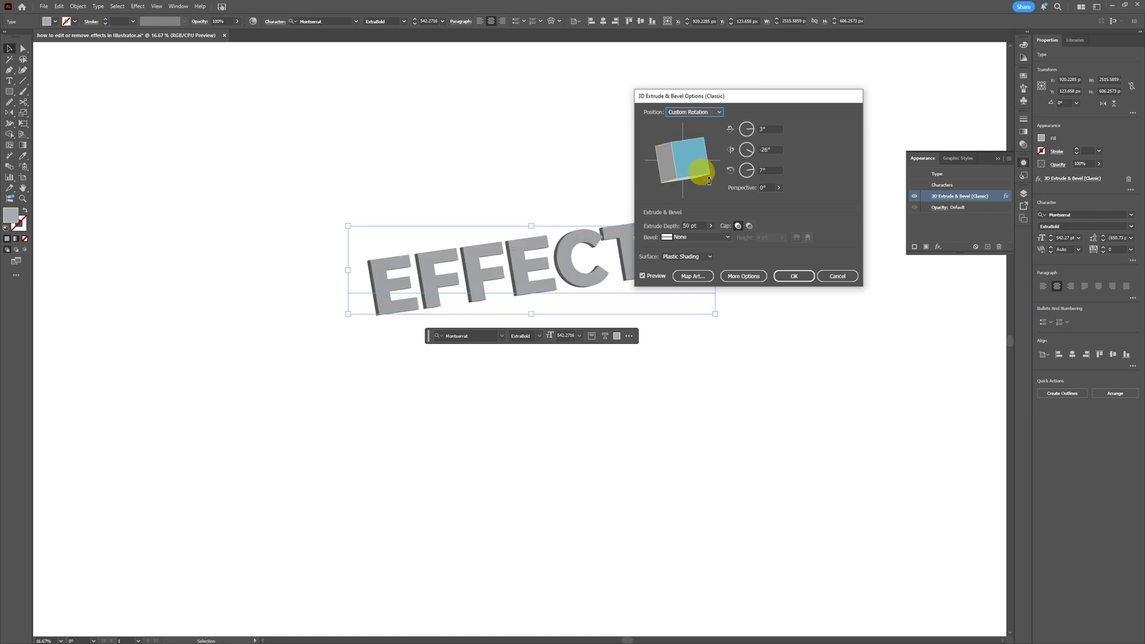
click(711, 225)
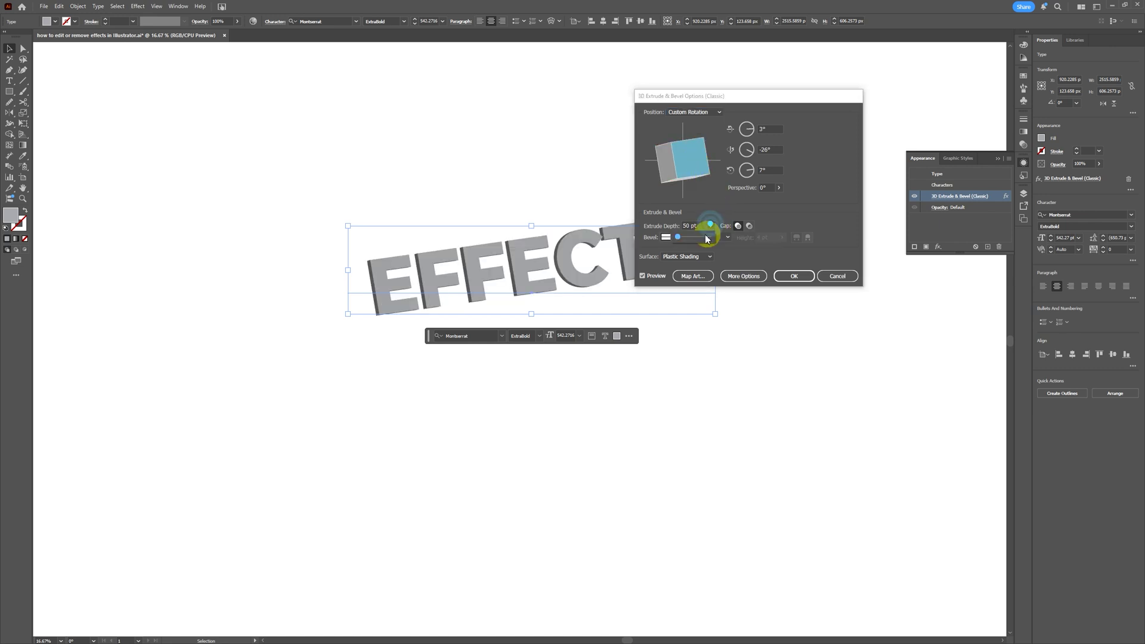
drag(689, 239, 687, 239)
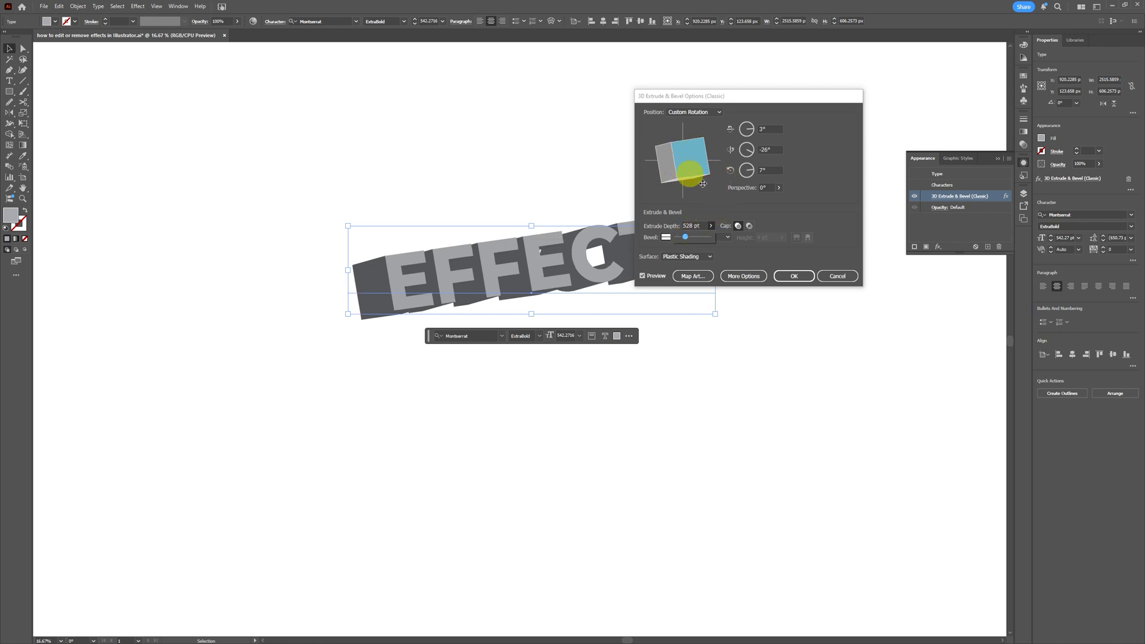
drag(704, 179, 703, 176)
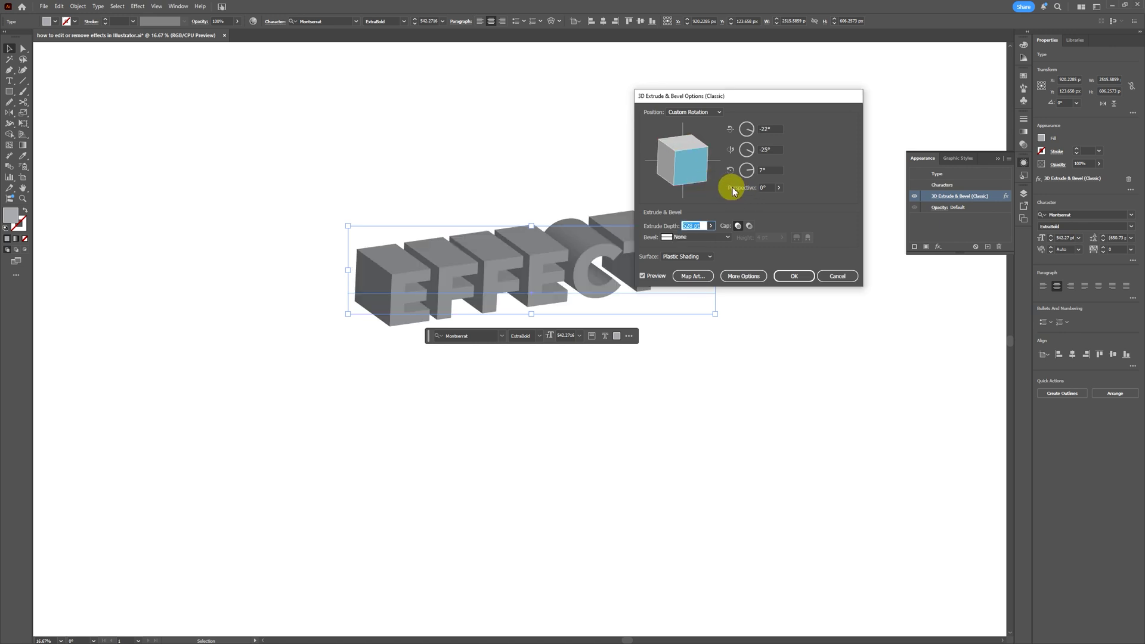
Try adjusting the effect's perspective, readjust the custom rotation freehand and apply the edited 3D effect
click(779, 187)
drag(749, 201, 747, 199)
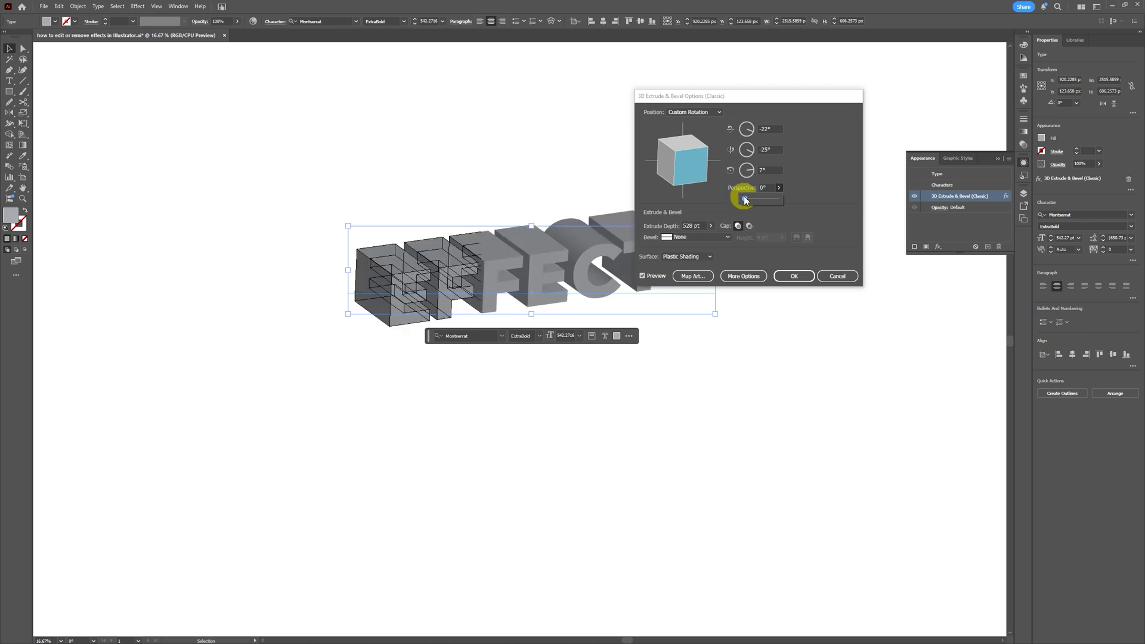
click(785, 191)
drag(706, 186, 698, 171)
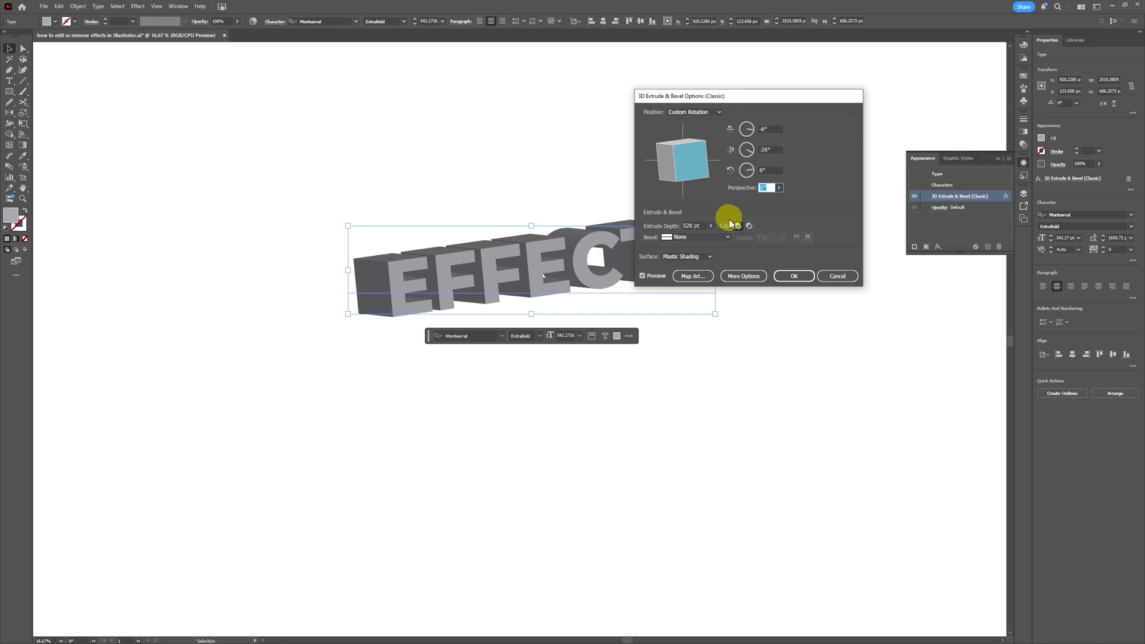
drag(703, 187, 706, 185)
click(795, 276)
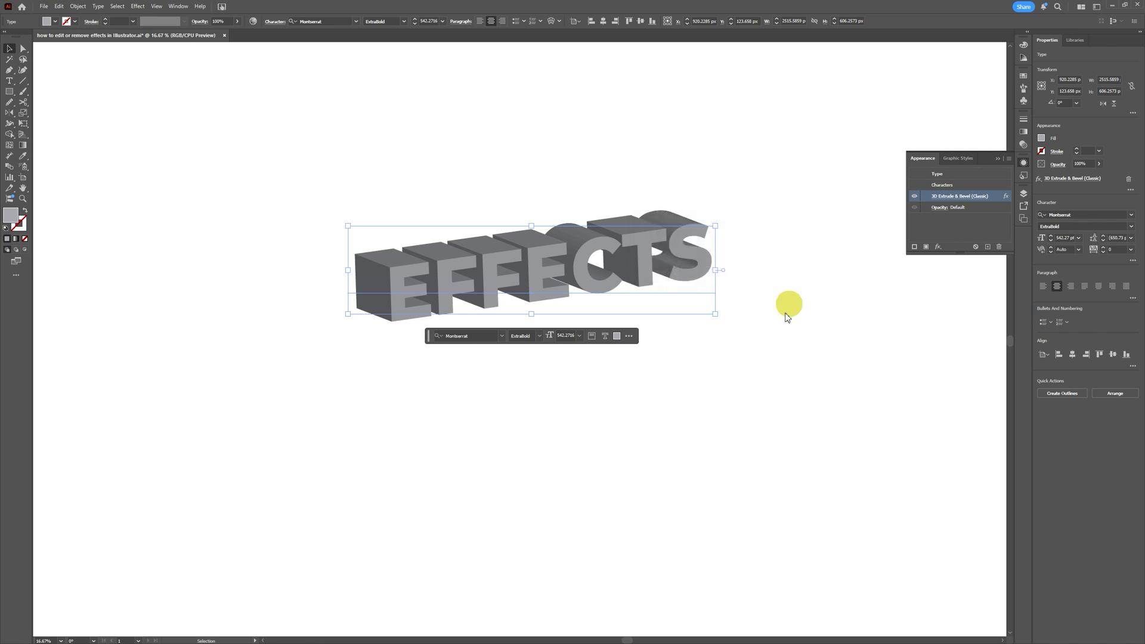
Move the extruded text about 116 px right and 387 px up, and undo the move
click(631, 188)
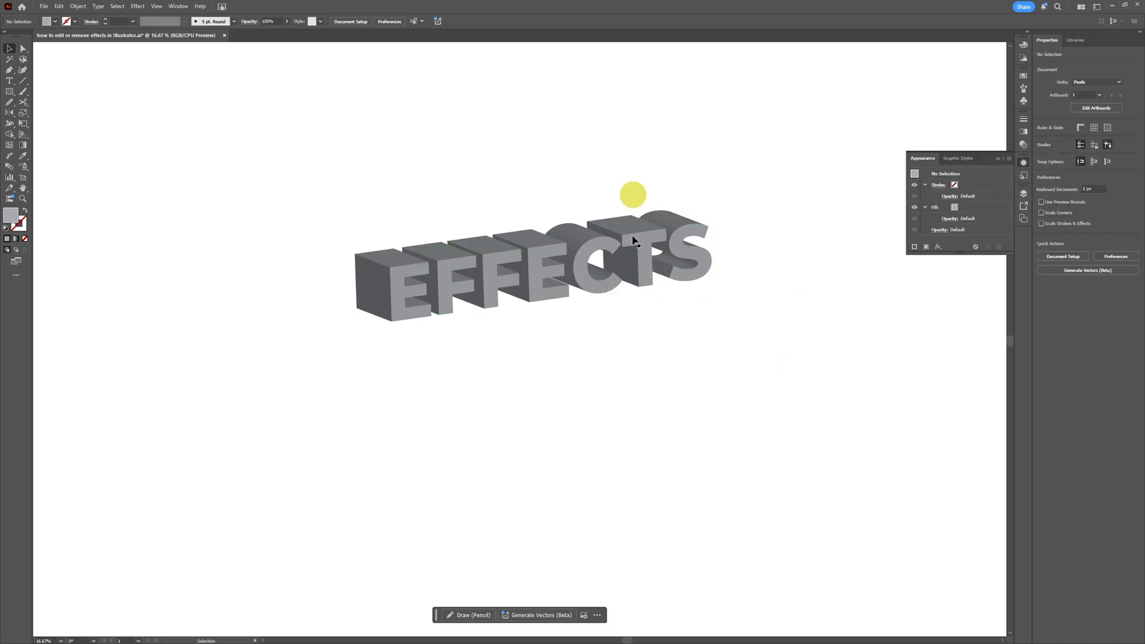
drag(621, 255, 639, 199)
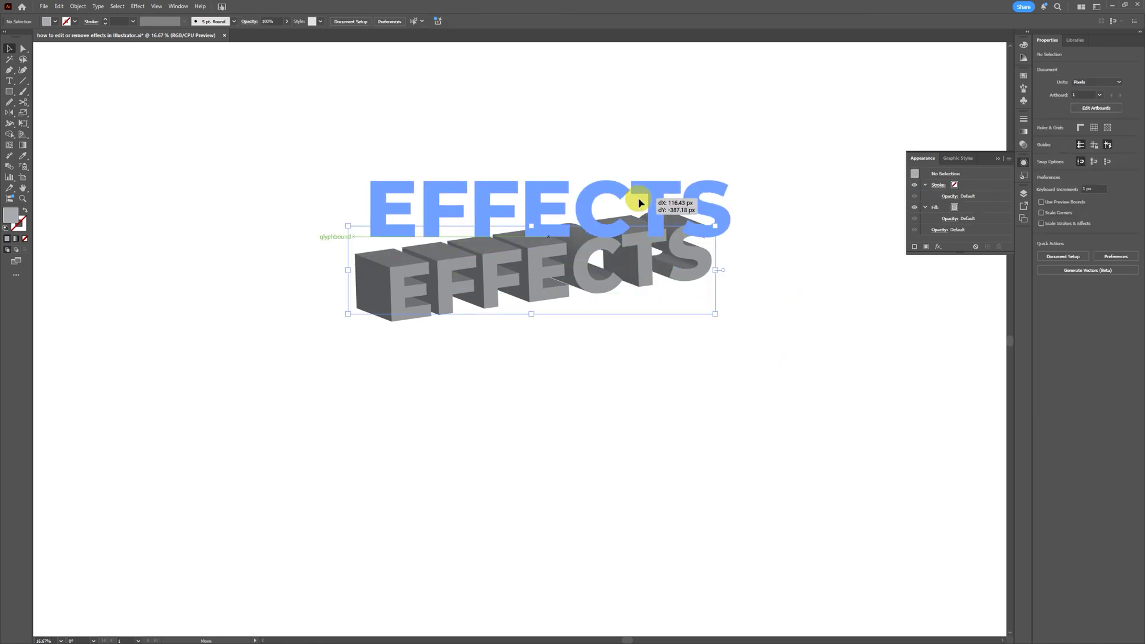
click(775, 342)
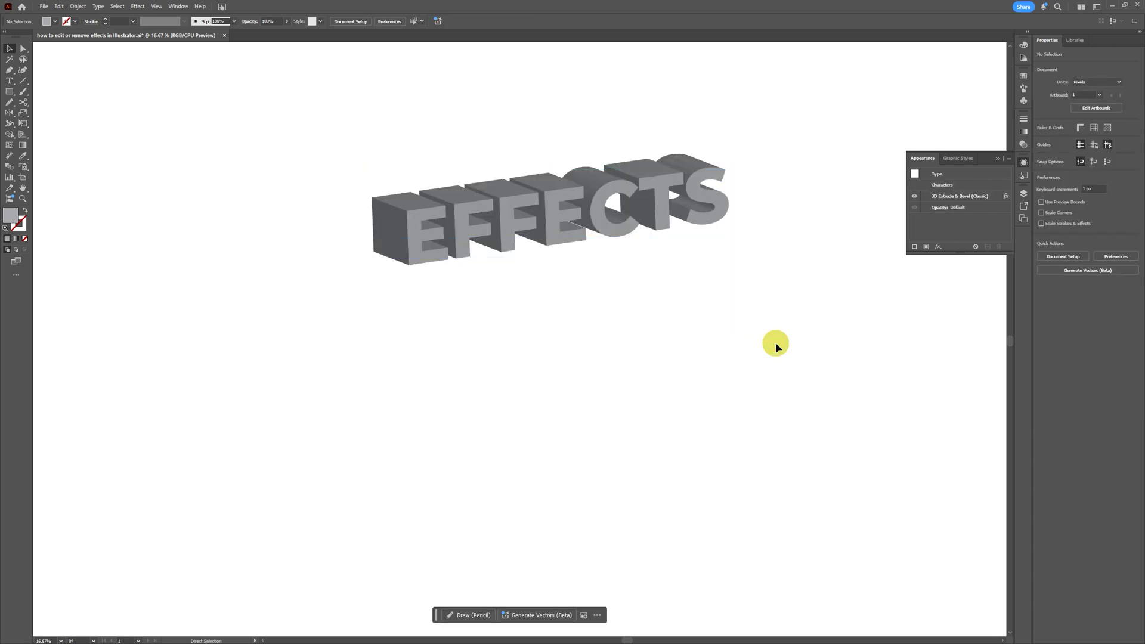
key(ctrl+z)
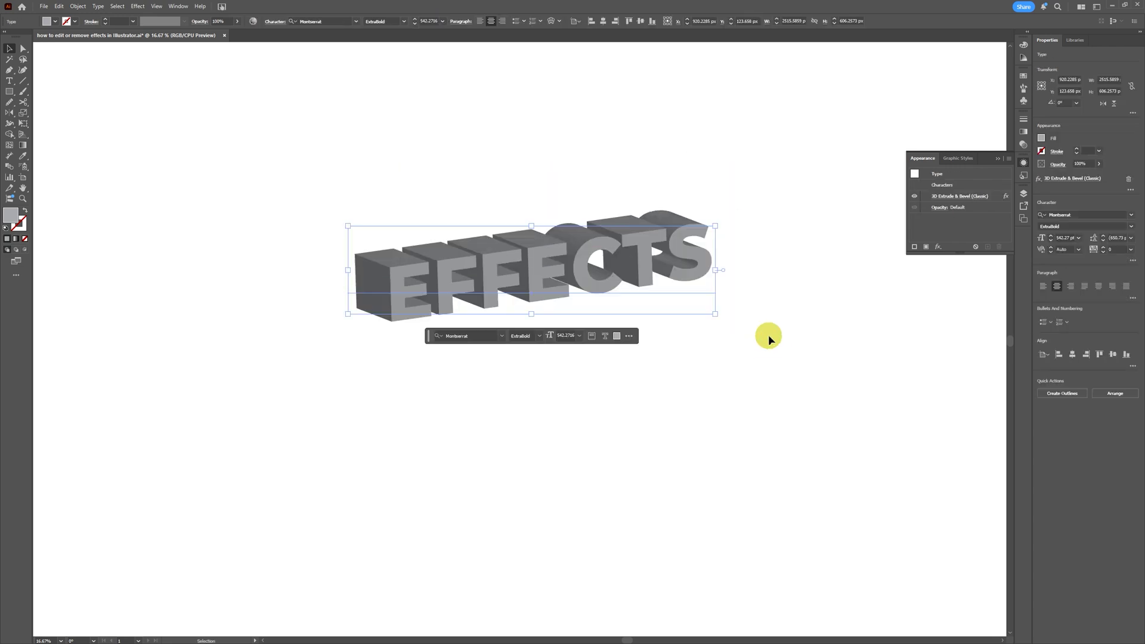
Delete the 3D Extrude & Bevel (Classic) effect from the EFFECTS text and leave the text selected
click(991, 196)
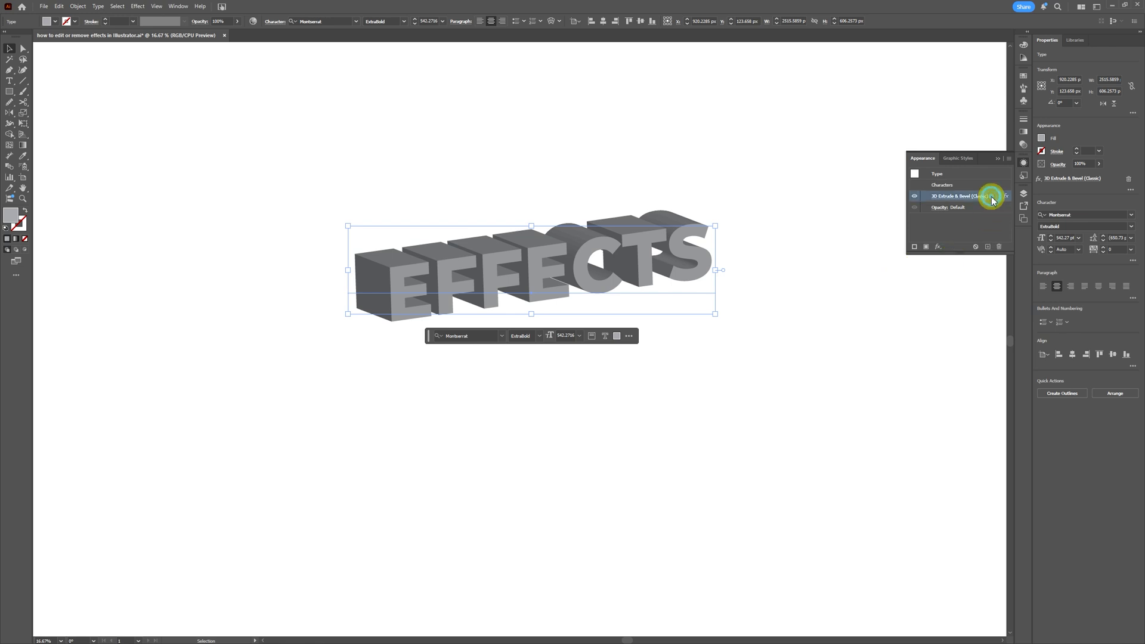
click(1000, 246)
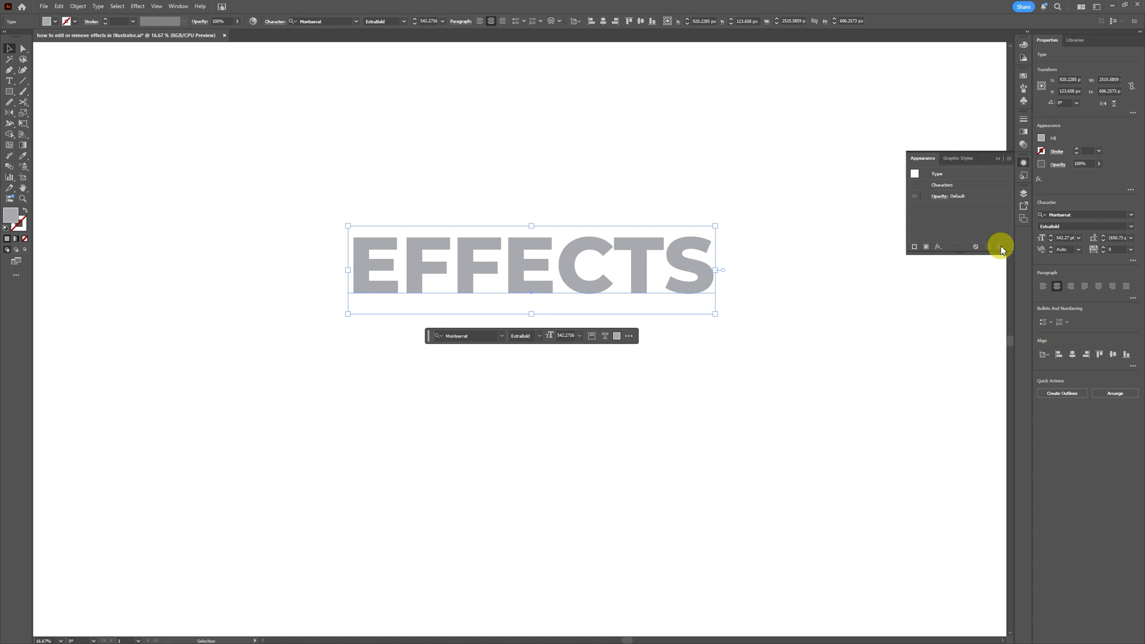
click(1023, 162)
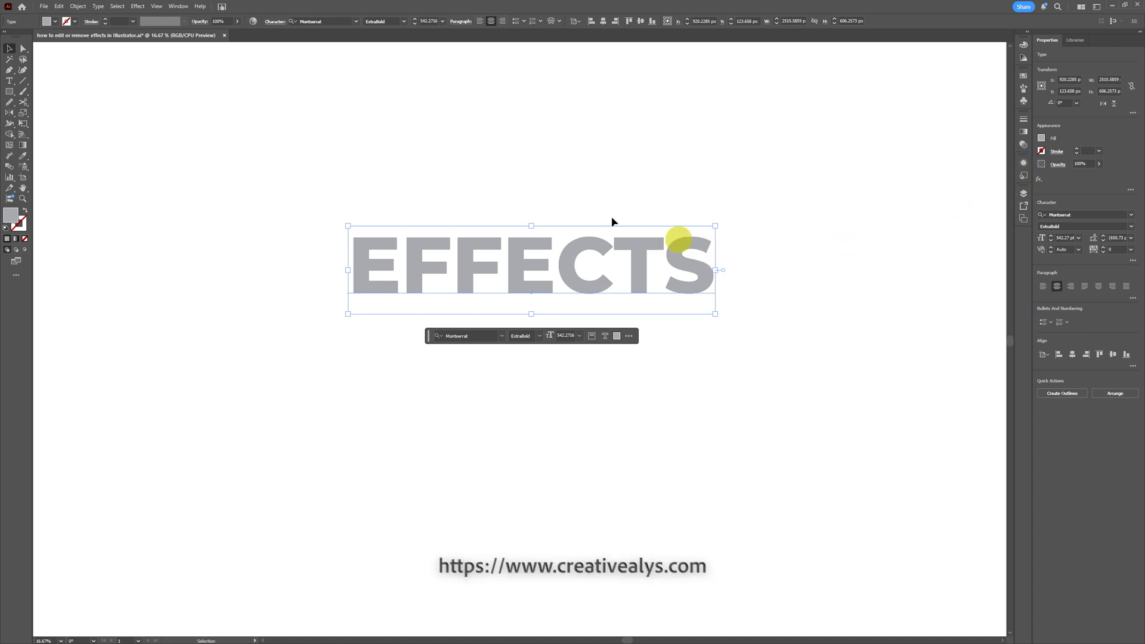
click(469, 179)
click(504, 259)
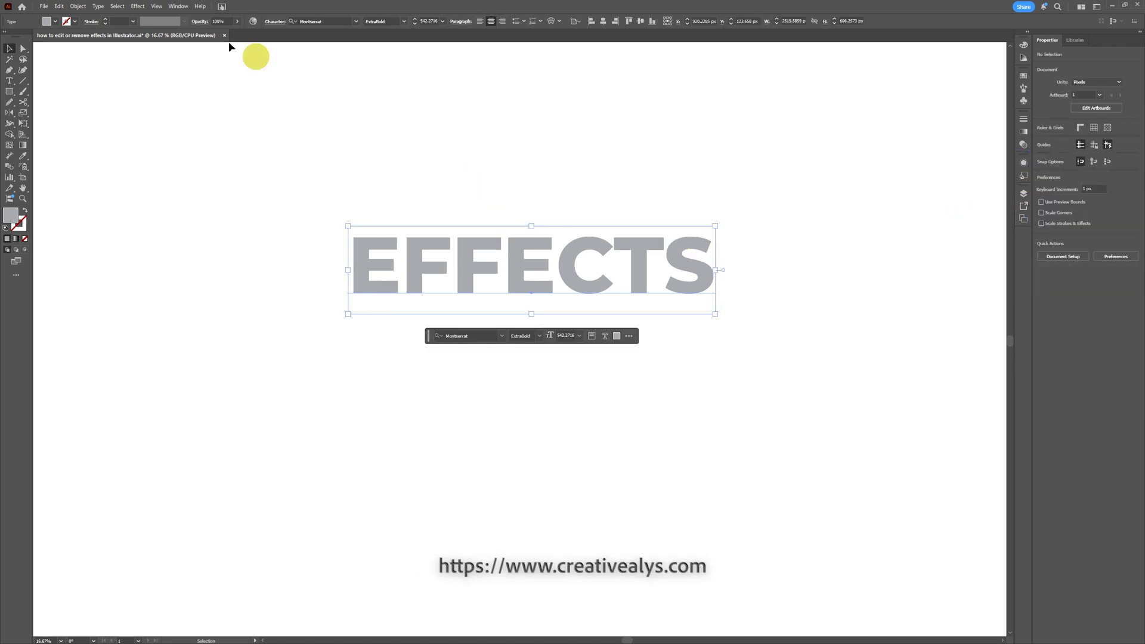
Apply a Drop Shadow effect to the EFFECTS text in Multiply mode with 30% opacity, -7 px X and Y offsets and 5 px blur
click(139, 7)
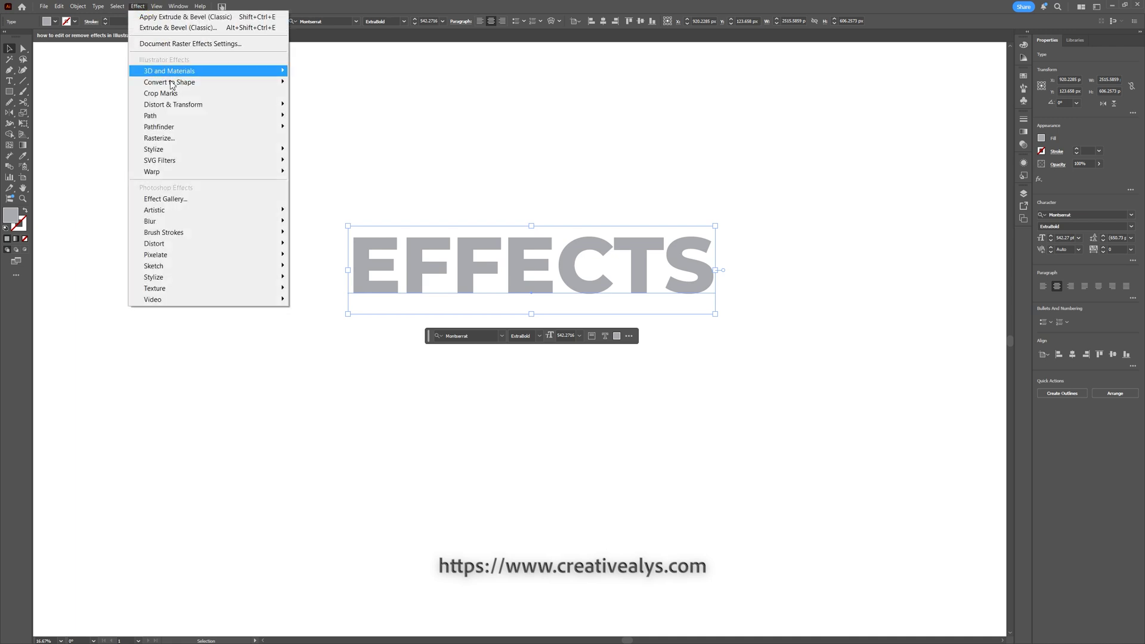
mouse_move(195, 152)
click(346, 149)
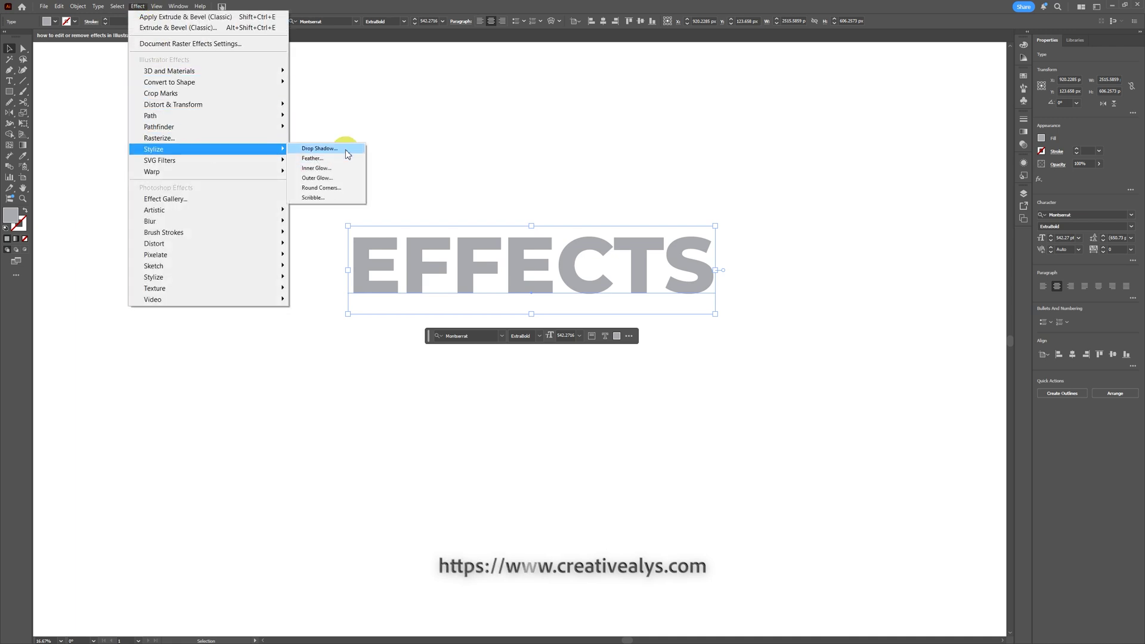
click(346, 150)
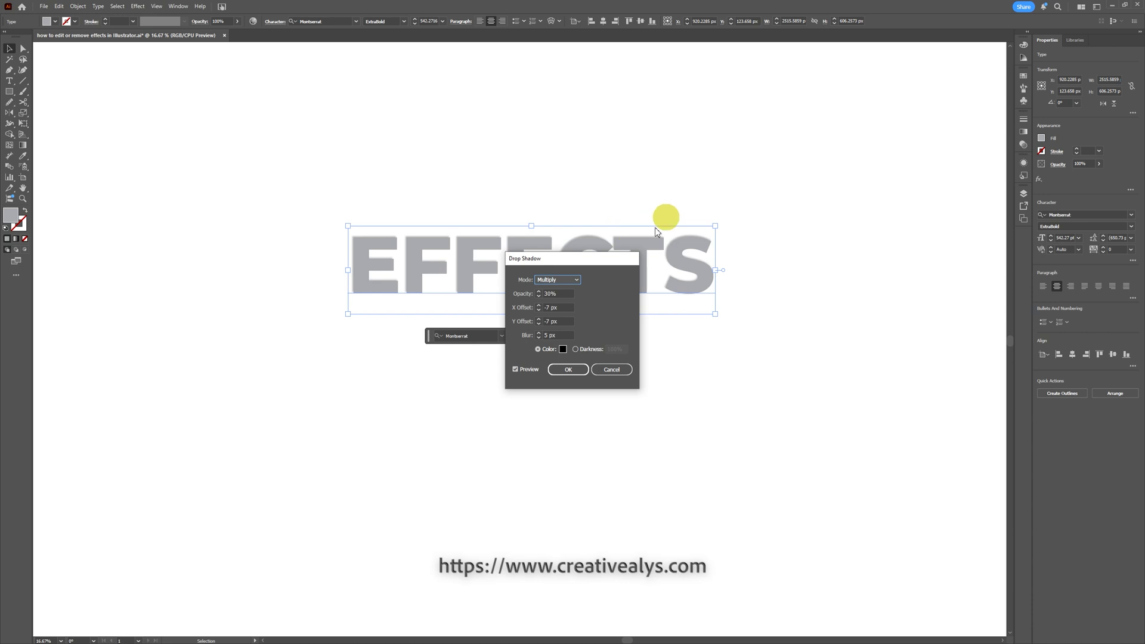
click(567, 370)
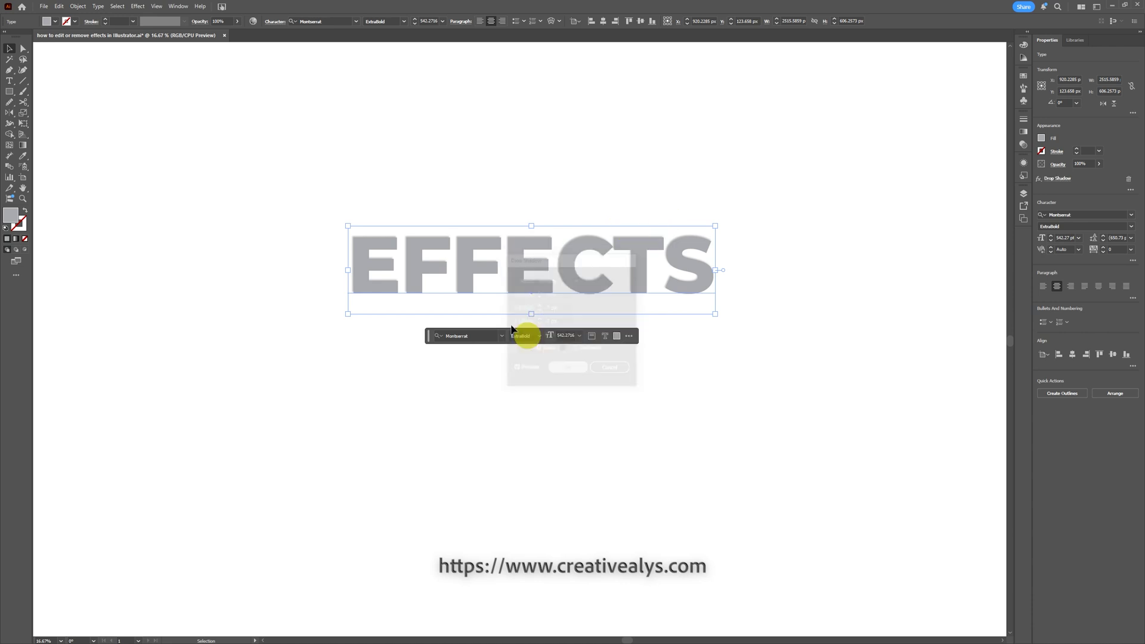
Draw a rectangle about 3245 by 1529 px over the EFFECTS text and fill it with a yellow-green swatch
key(m)
drag(302, 157, 776, 379)
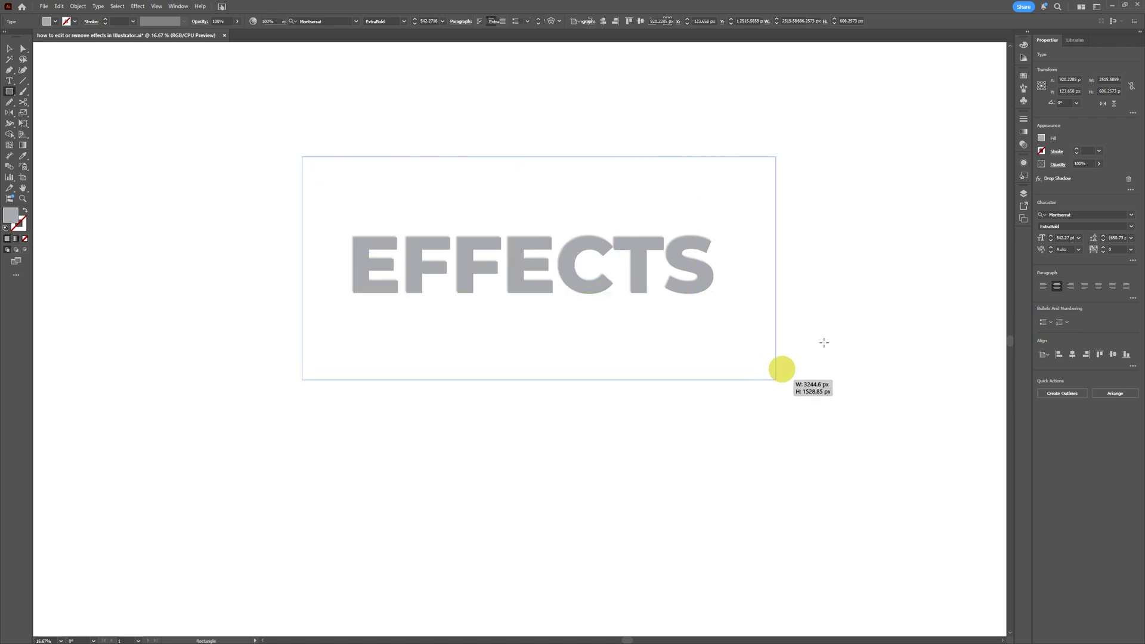
click(1024, 76)
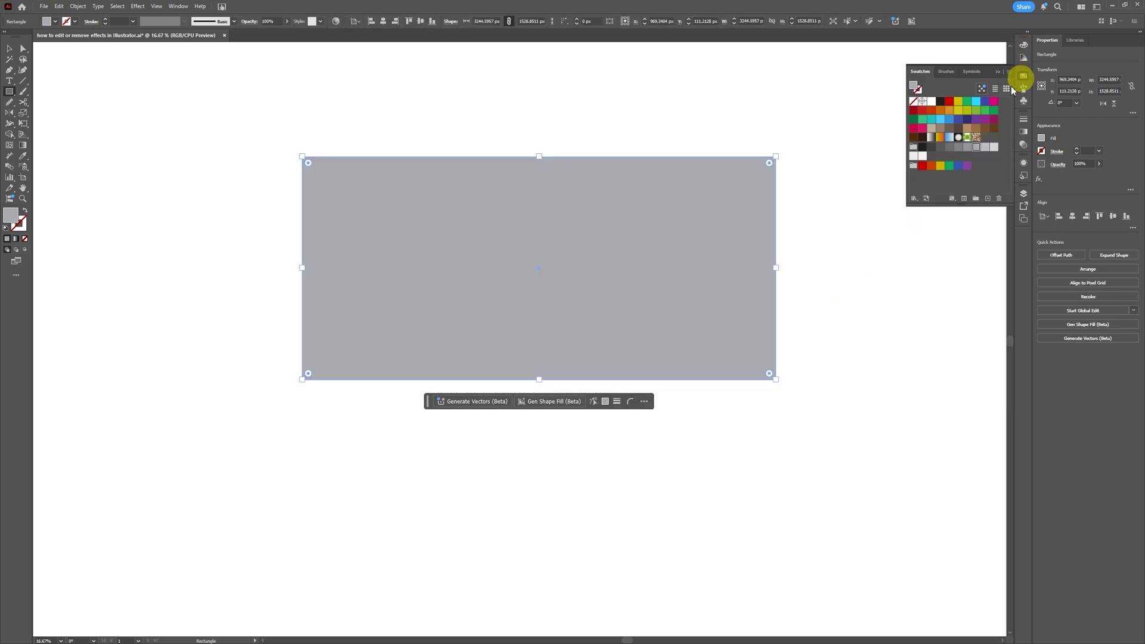
click(969, 111)
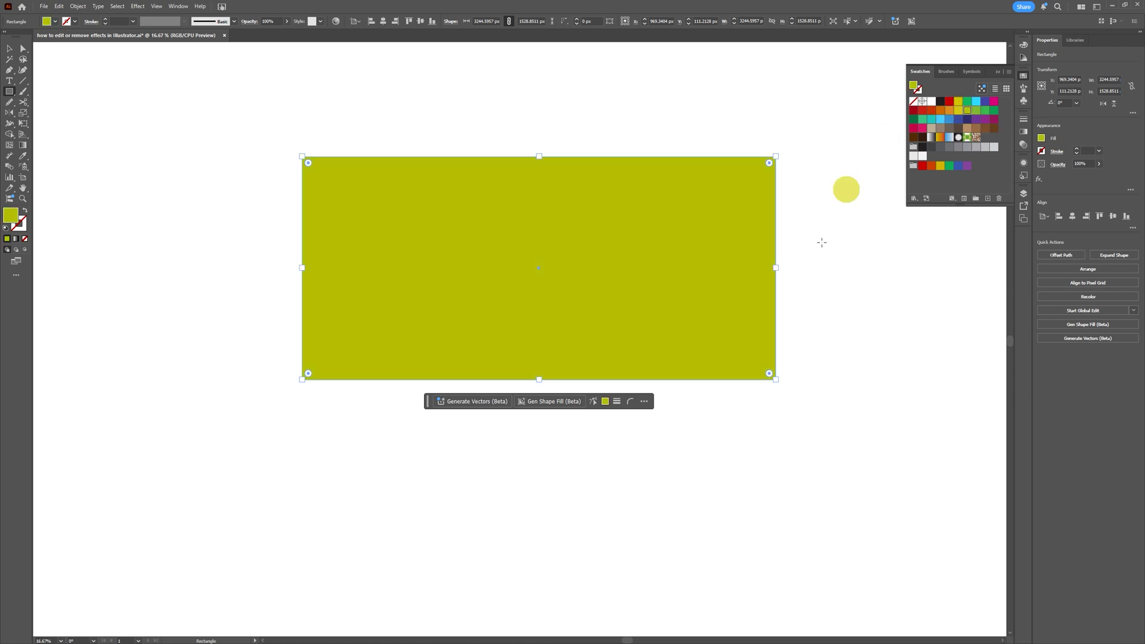
Arrange the yellow-green rectangle behind the EFFECTS text
right_click(742, 261)
mouse_move(785, 524)
click(896, 541)
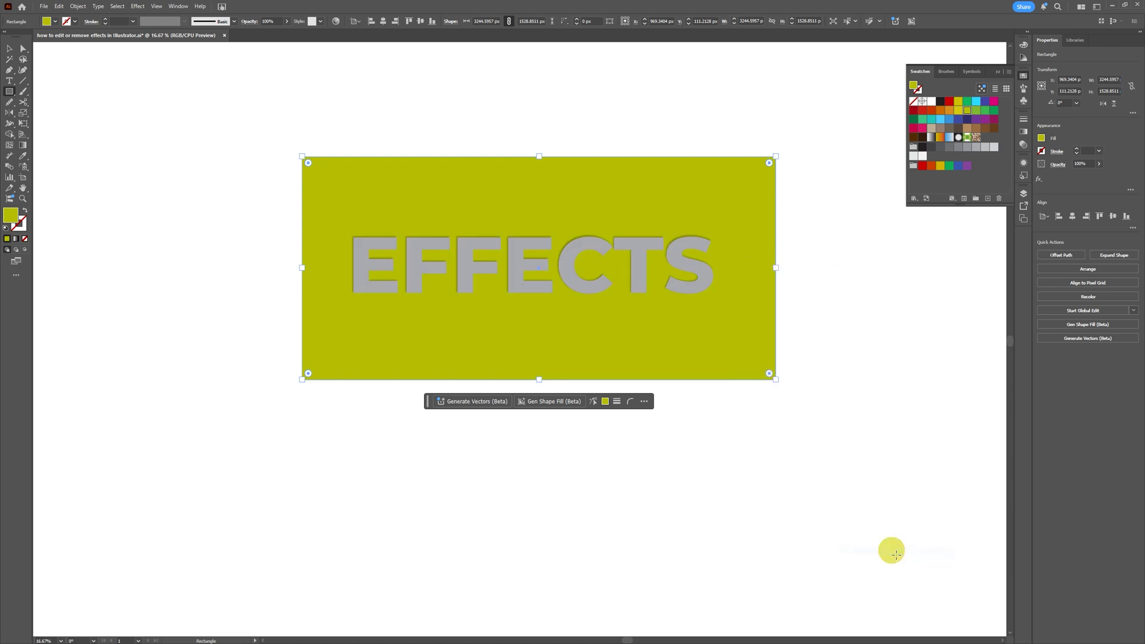
Select the EFFECTS text, try a red fill and settle on the Black swatch
click(708, 285)
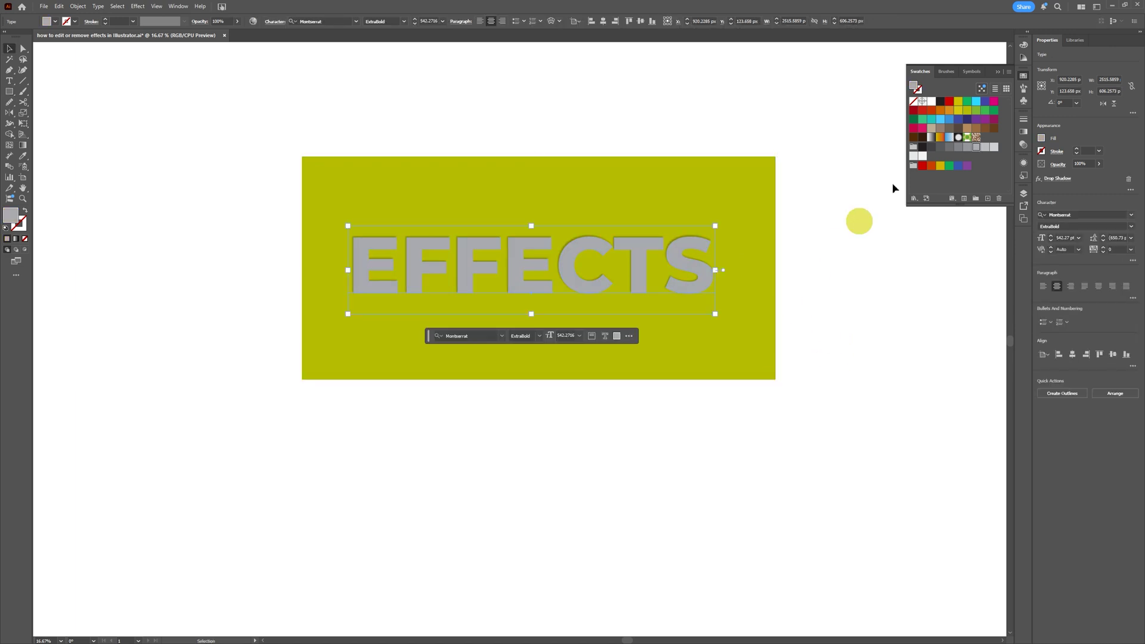
click(955, 106)
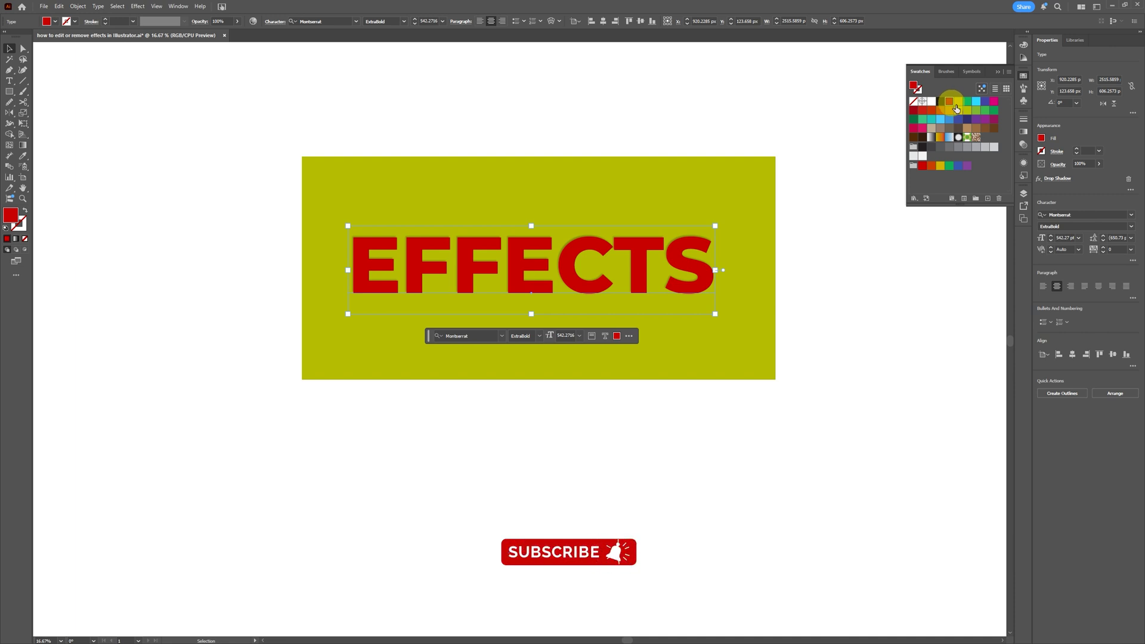
click(942, 102)
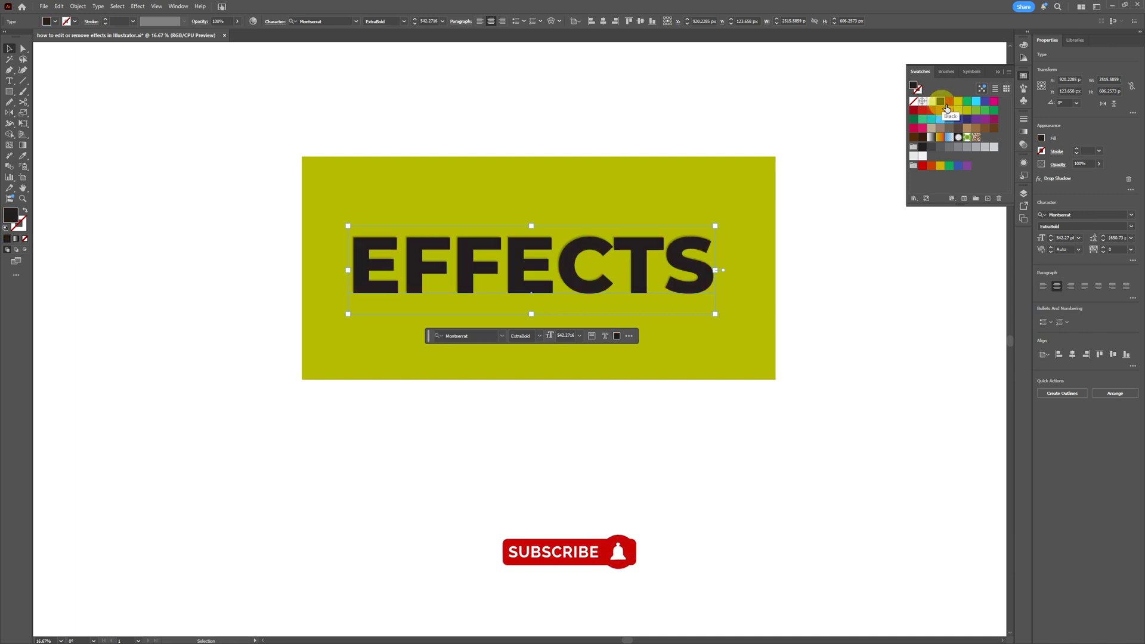
click(1024, 76)
Edit the text's Drop Shadow effect to 70% opacity, 15 px X offset, 15 px Y offset and 15 px blur
click(178, 6)
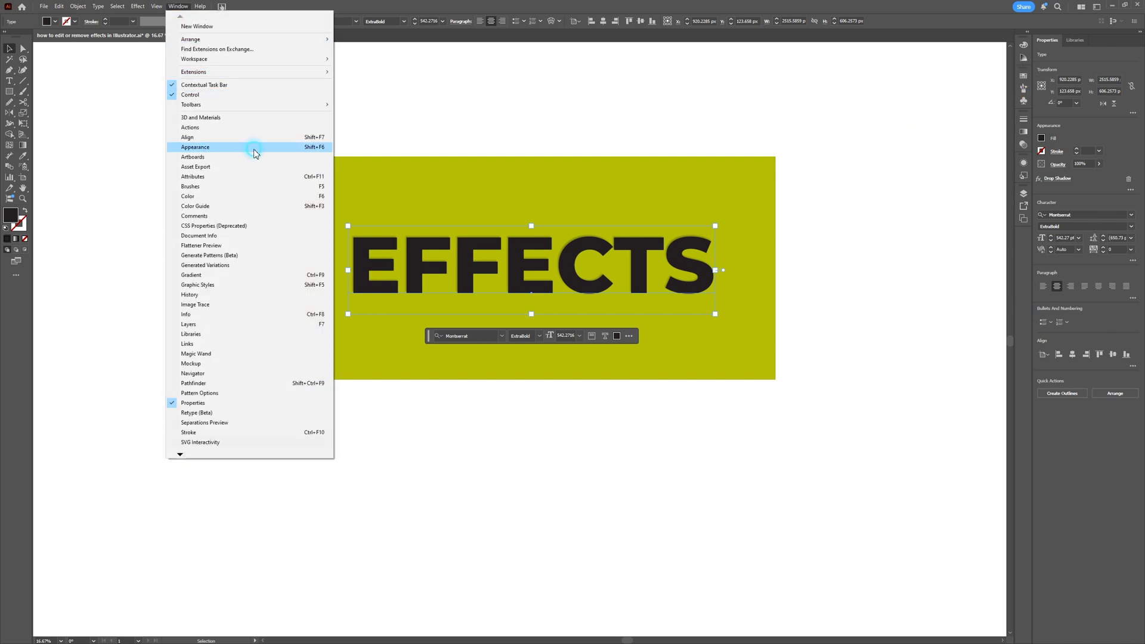
click(253, 149)
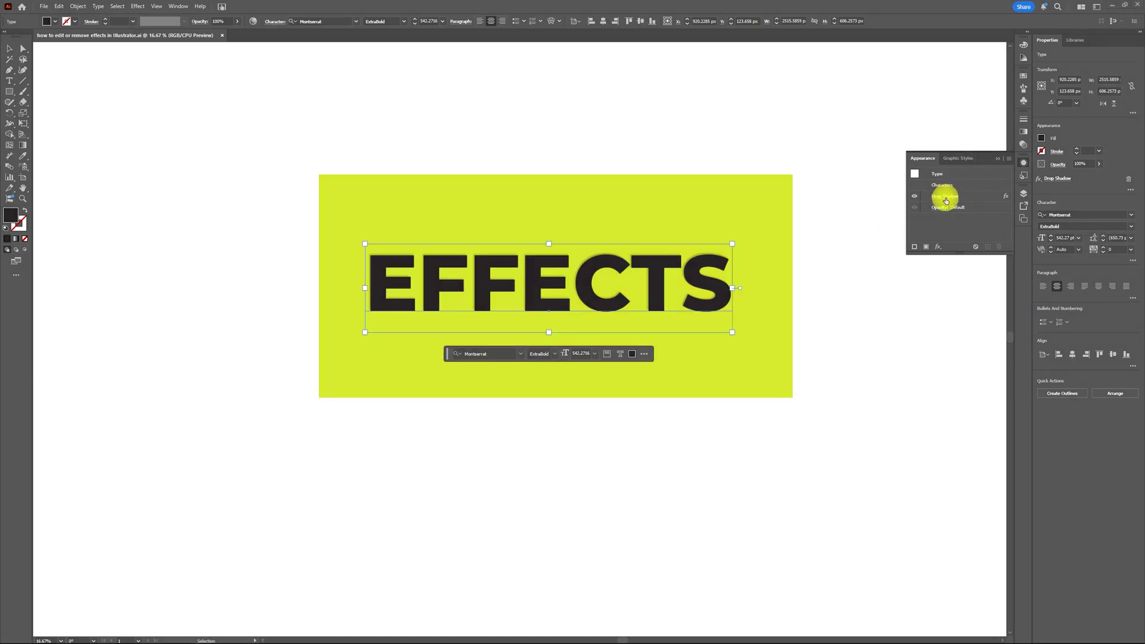
click(950, 198)
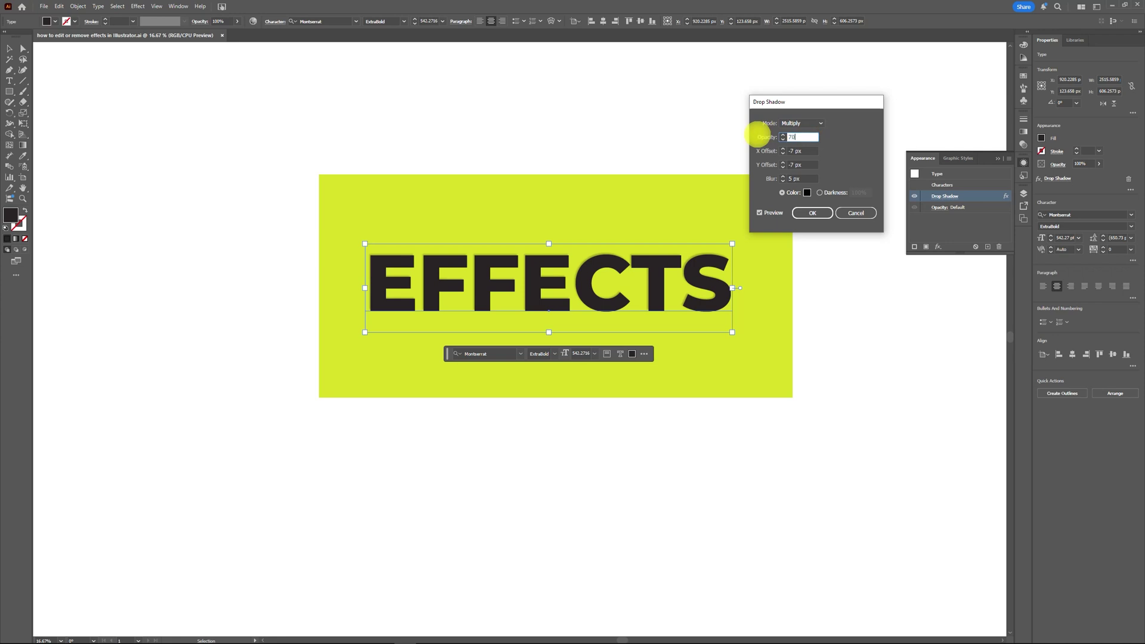
text(70)
key(Tab)
text(15)
key(Tab)
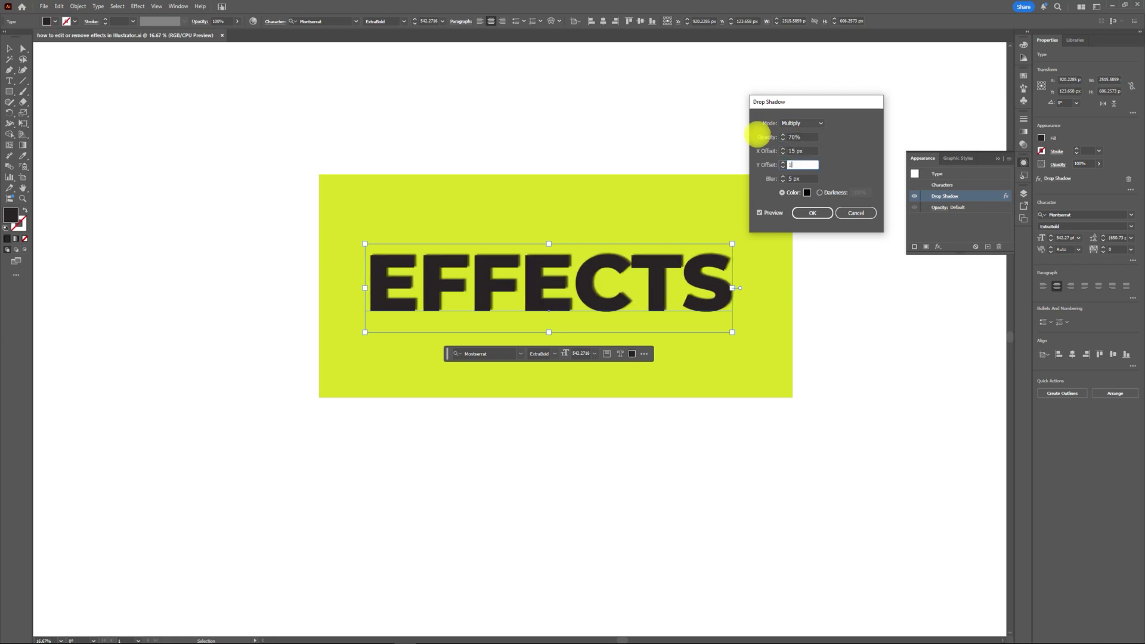
text(15)
key(Tab)
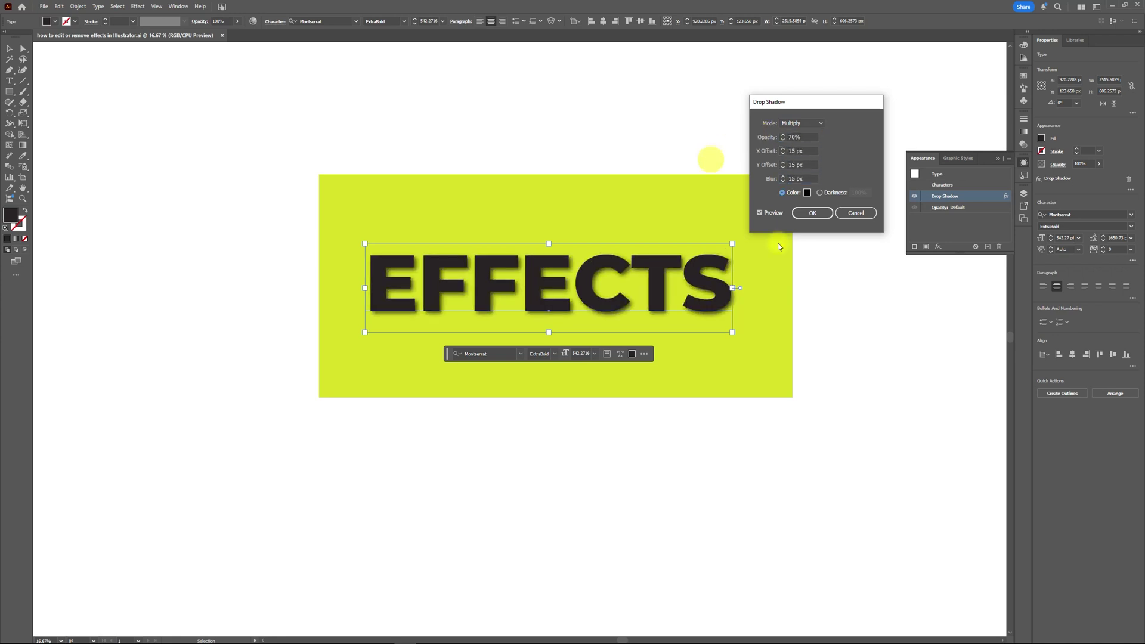
click(815, 215)
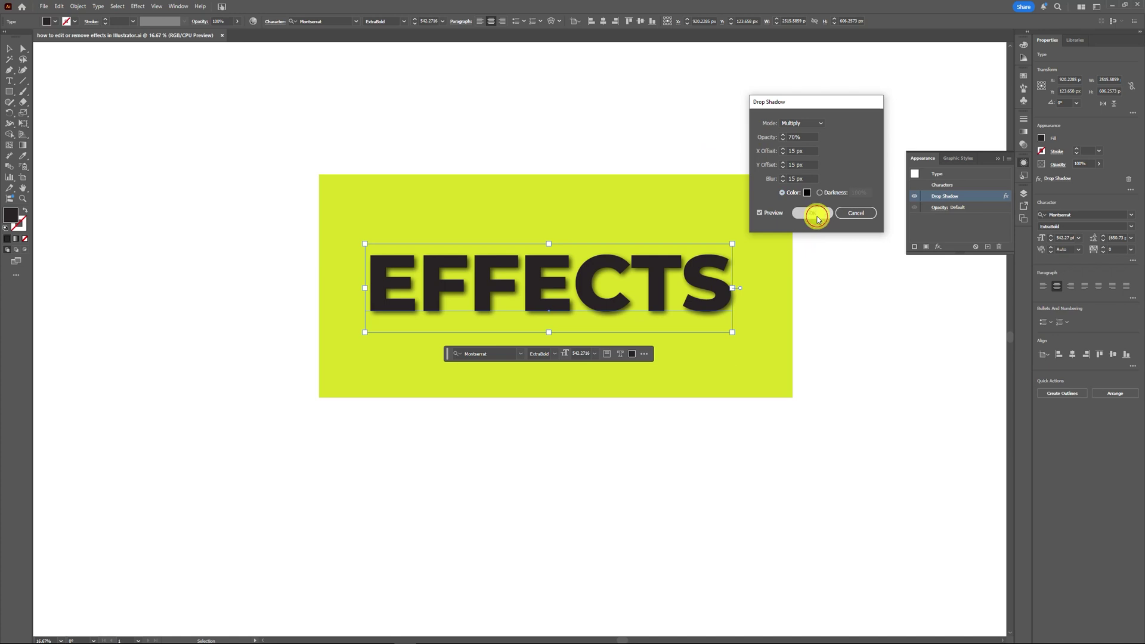
Change the fill of the EFFECTS text to the white swatch
click(1022, 83)
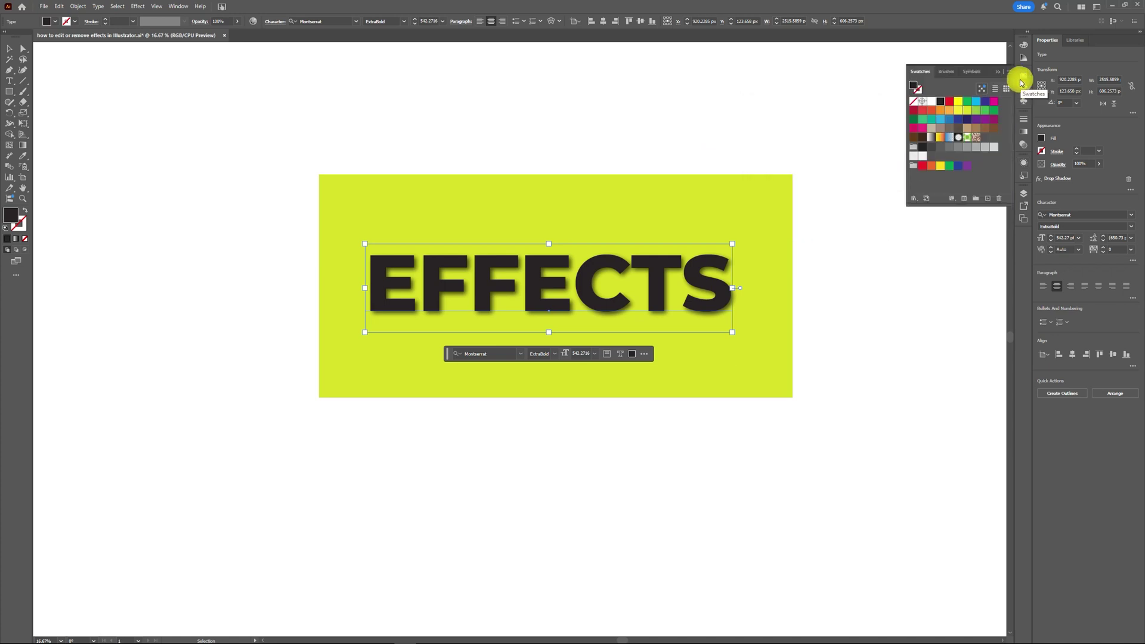
click(932, 102)
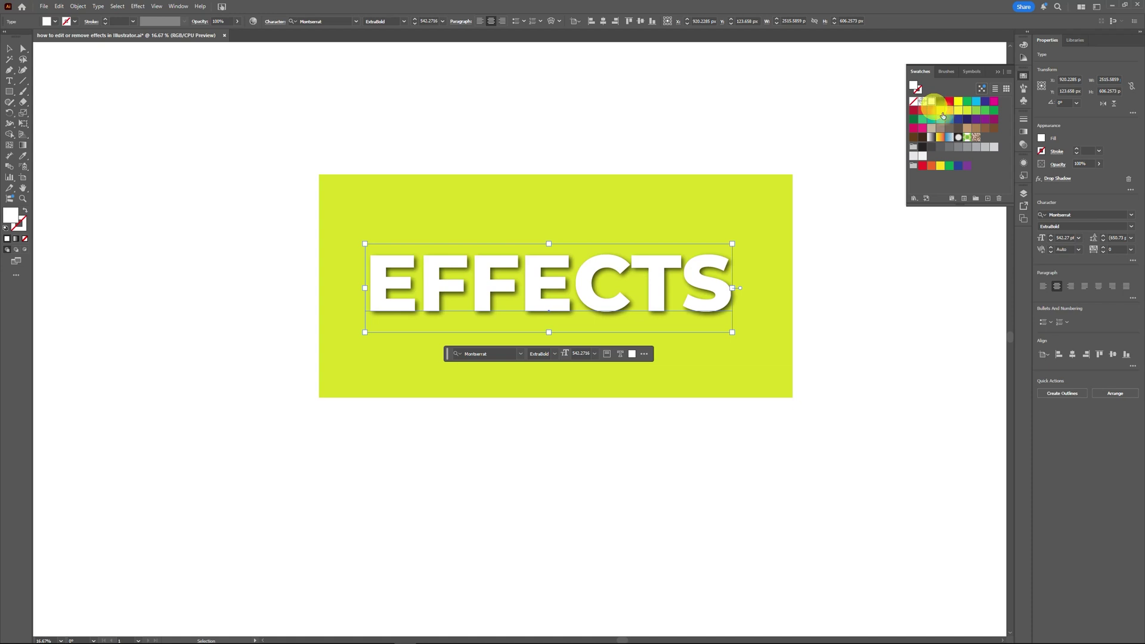
click(1022, 77)
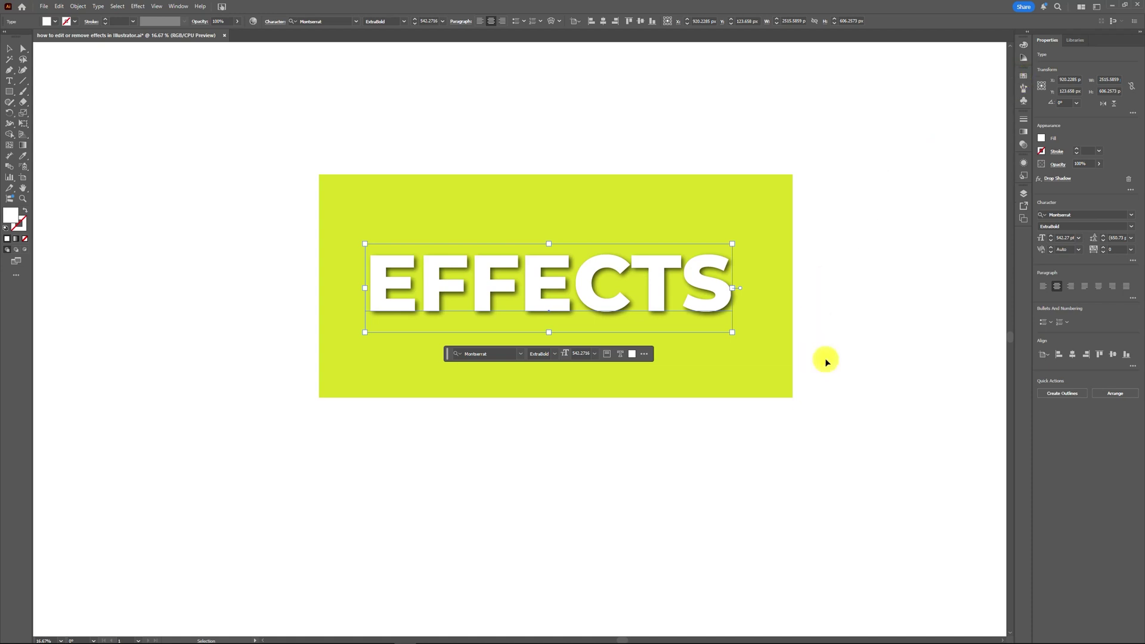
Remove the Drop Shadow effect from the text's appearance and undo the removal
click(1024, 162)
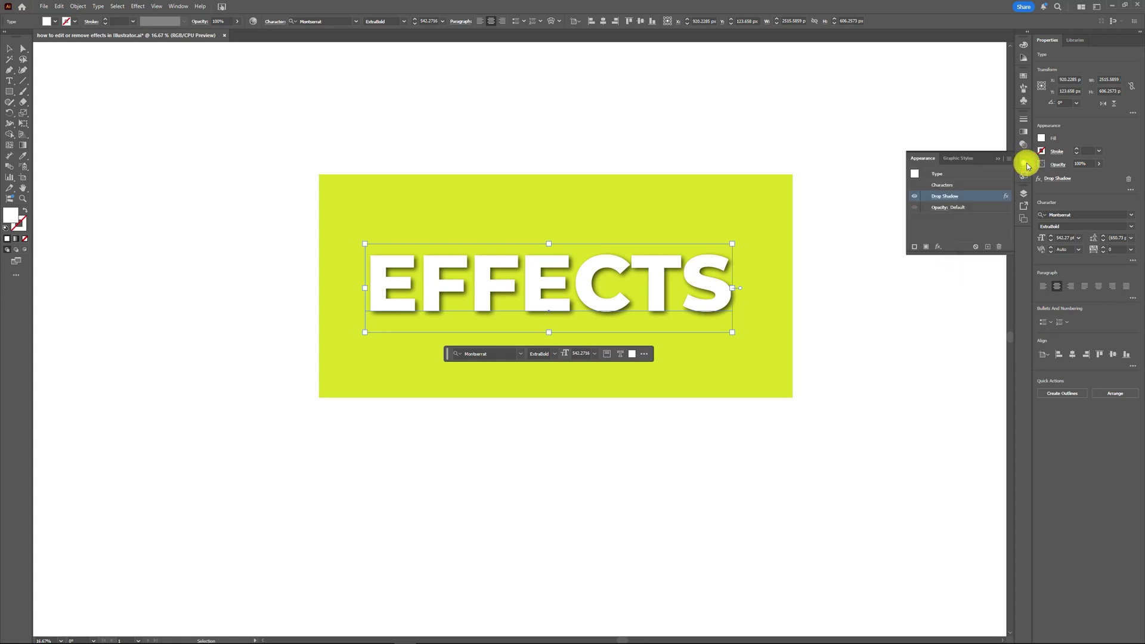
click(1001, 249)
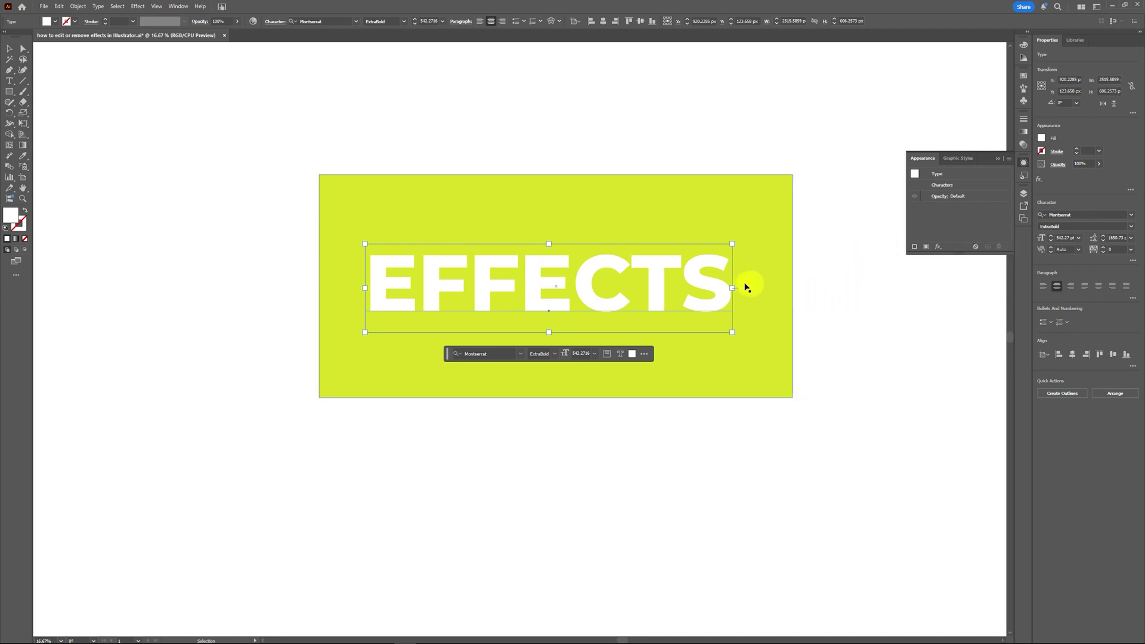
click(59, 6)
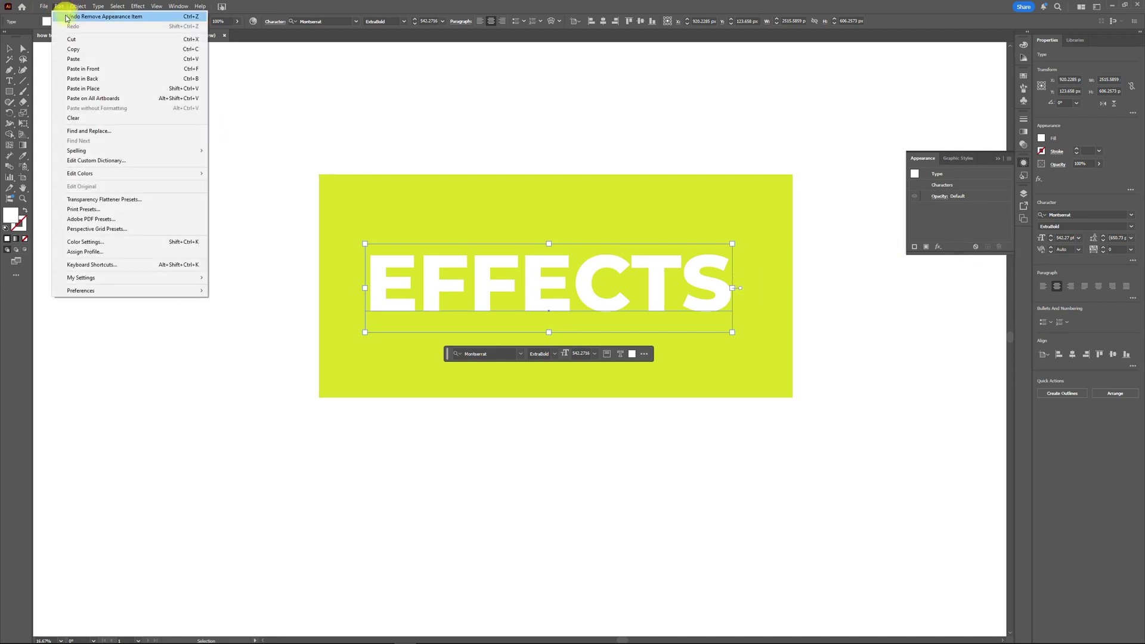
click(66, 17)
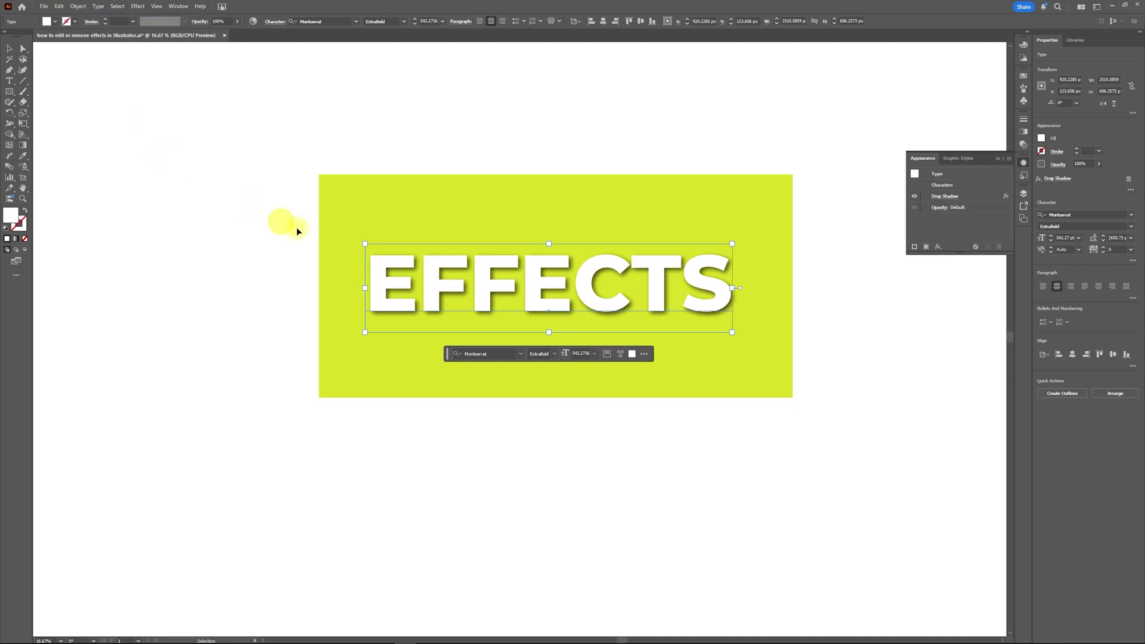
Delete the Drop Shadow effect from the white EFFECTS text
click(968, 197)
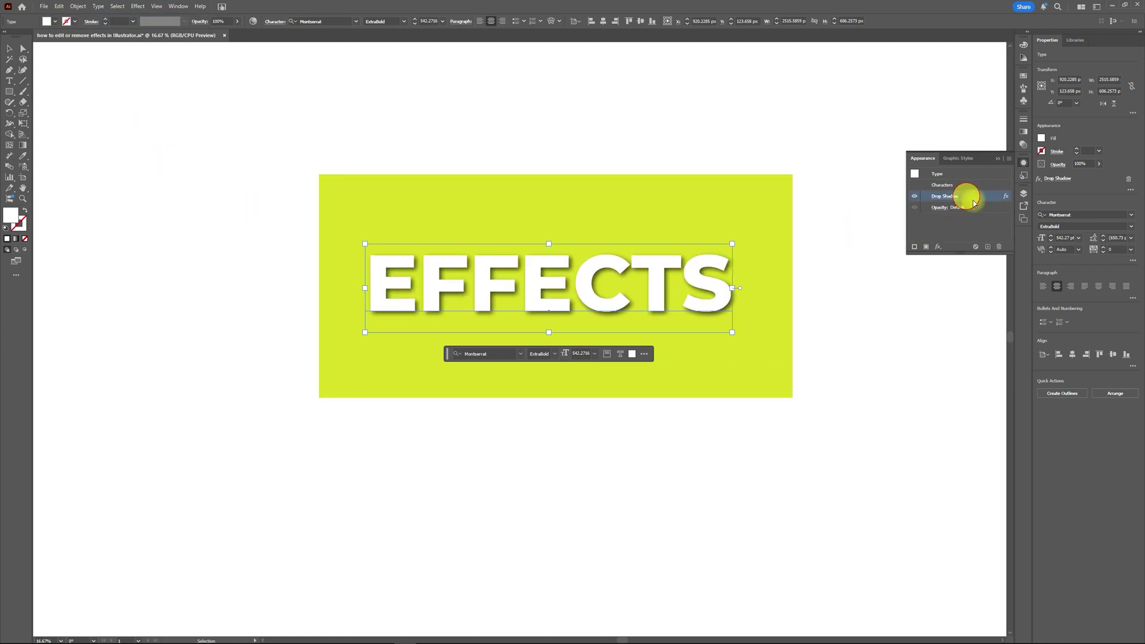
click(1001, 249)
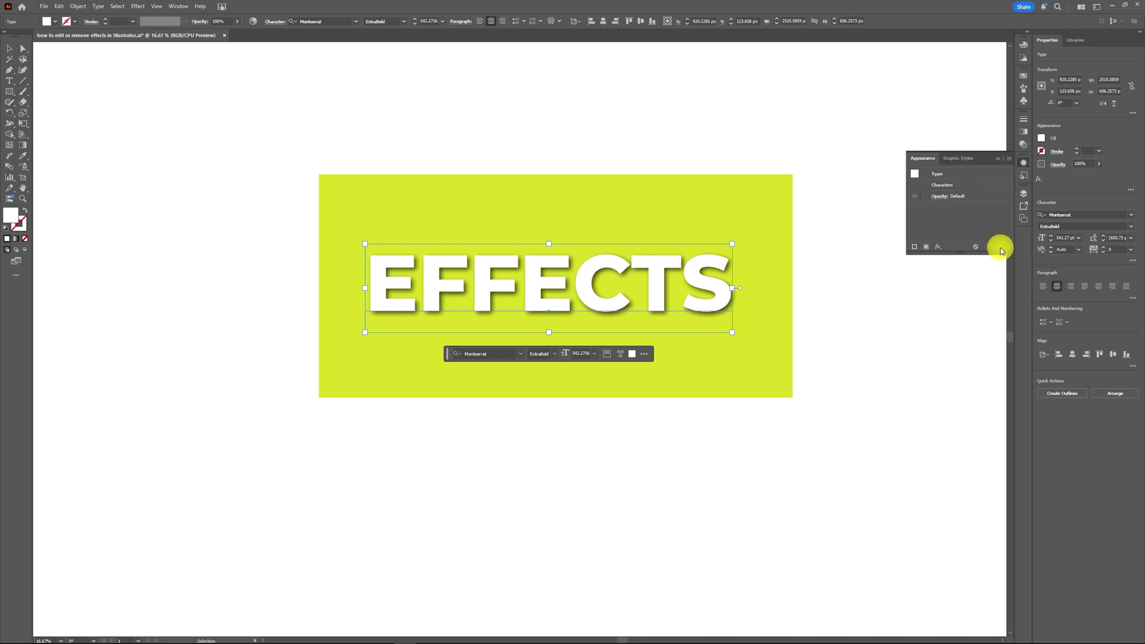
click(1023, 163)
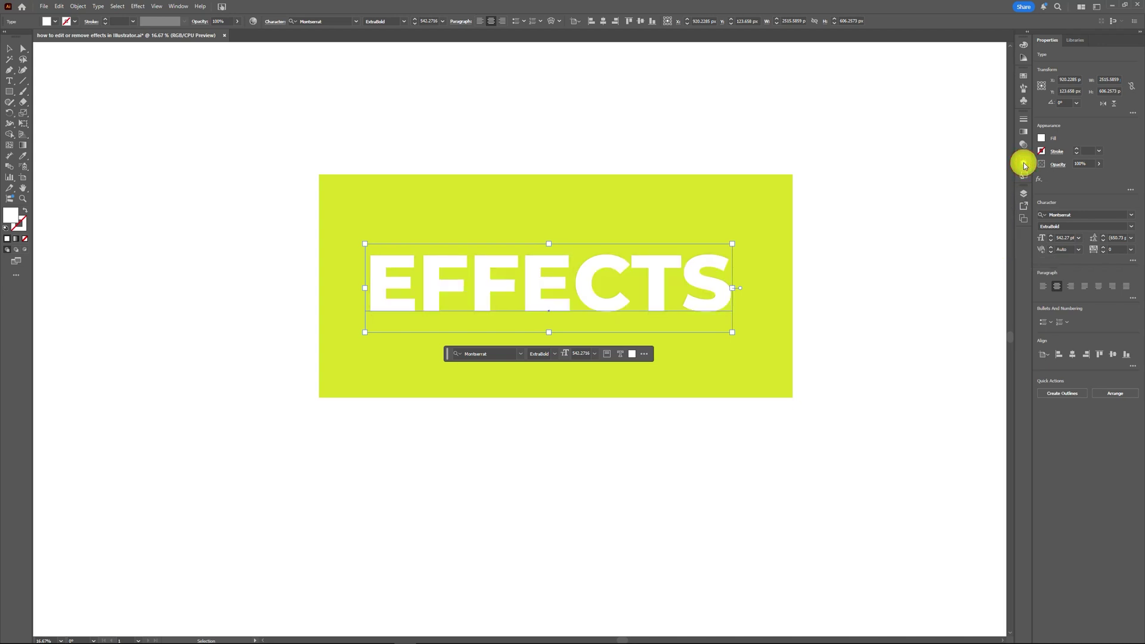
Apply the 3D and Materials Extrude effect to the text with 50 px depth and Off-Axis Front rotation, and deselect the text
click(138, 6)
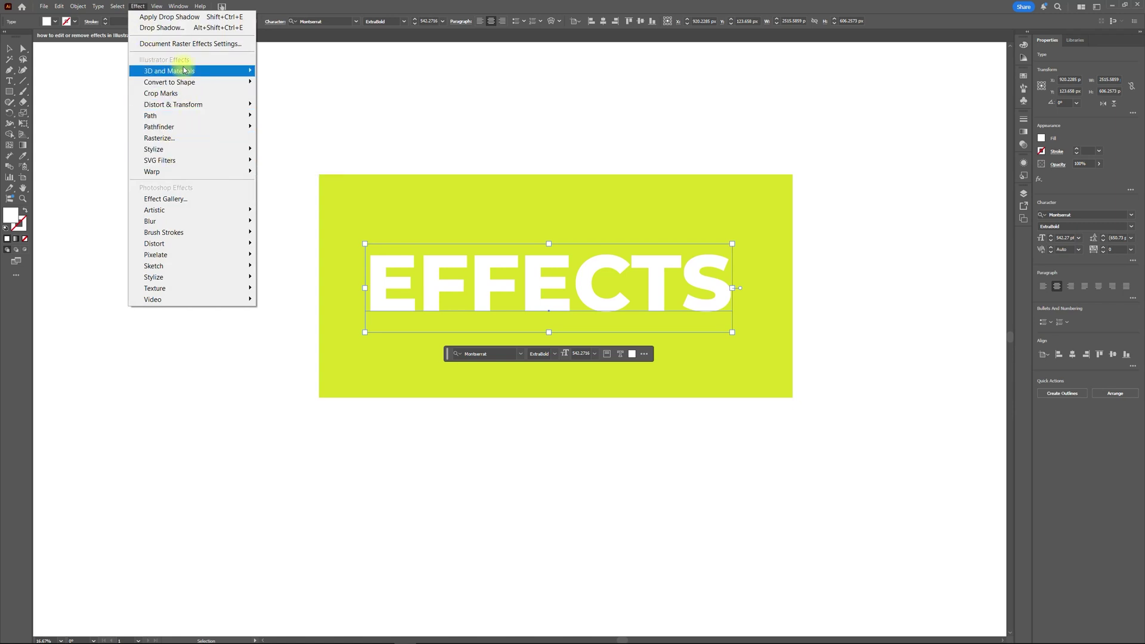
mouse_move(247, 71)
click(301, 70)
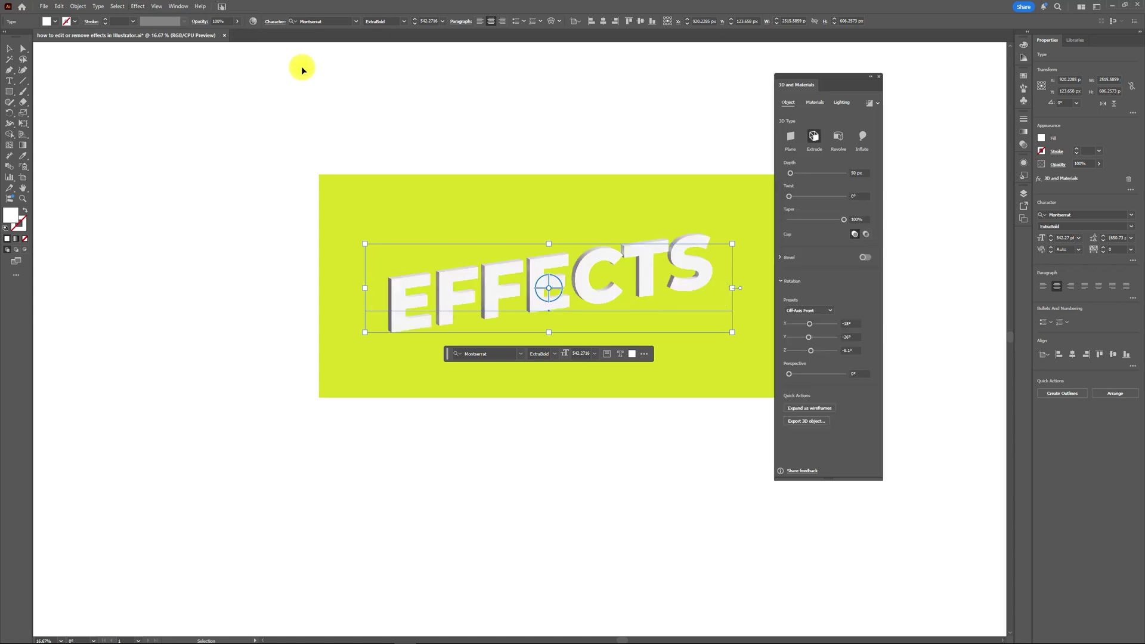
click(880, 78)
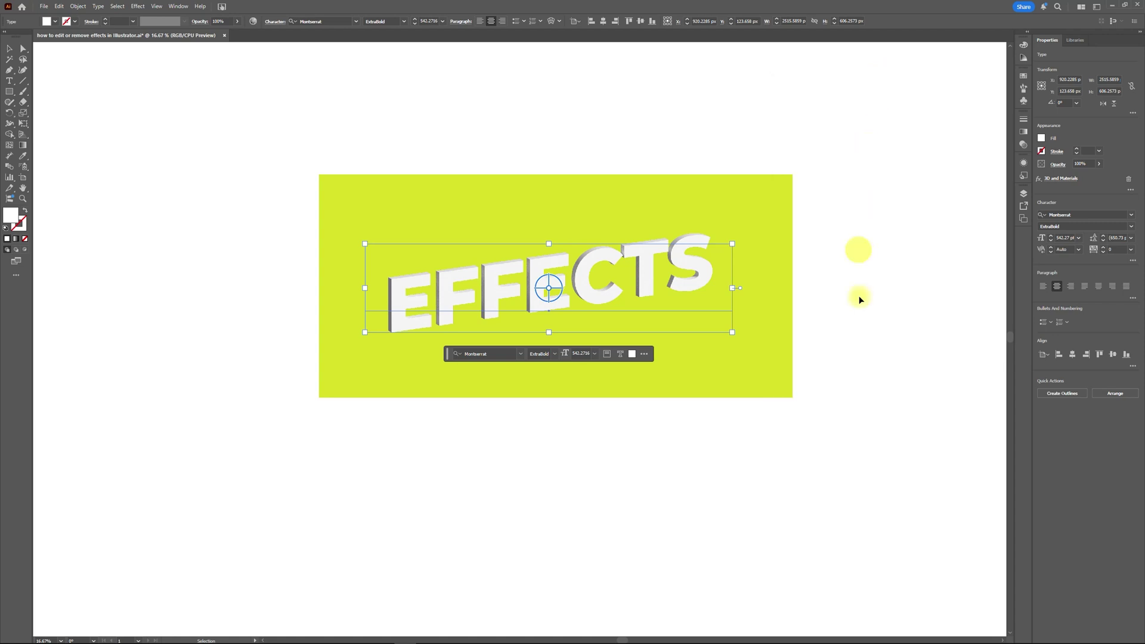
click(833, 440)
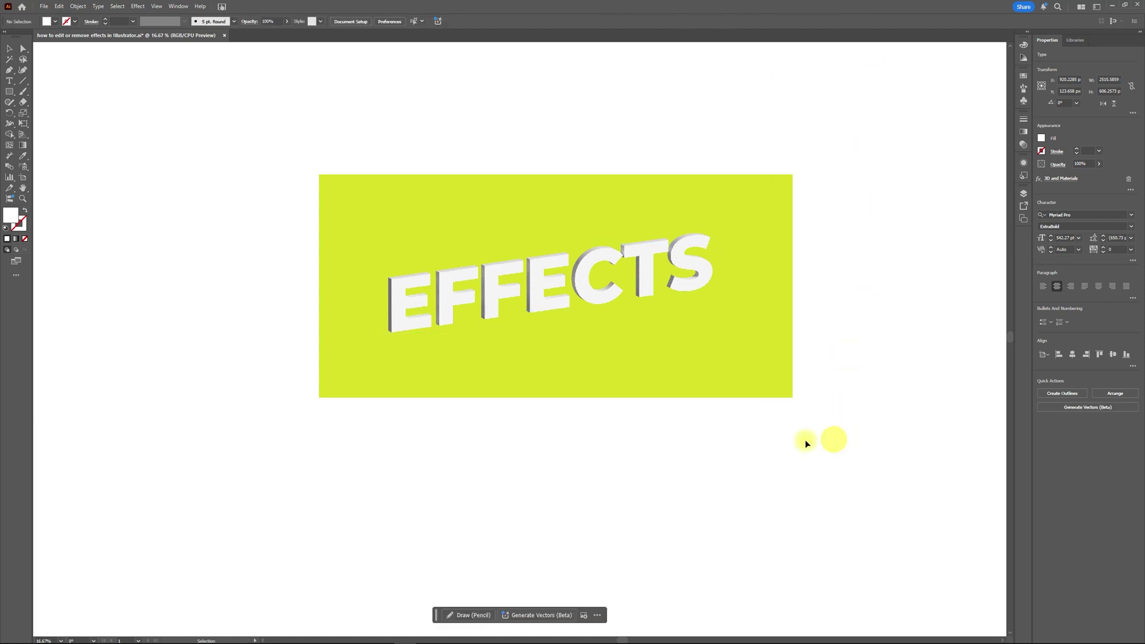
Reopen the text's 3D and Materials effect from its appearance and increase the extrude depth to about 240 px
click(590, 288)
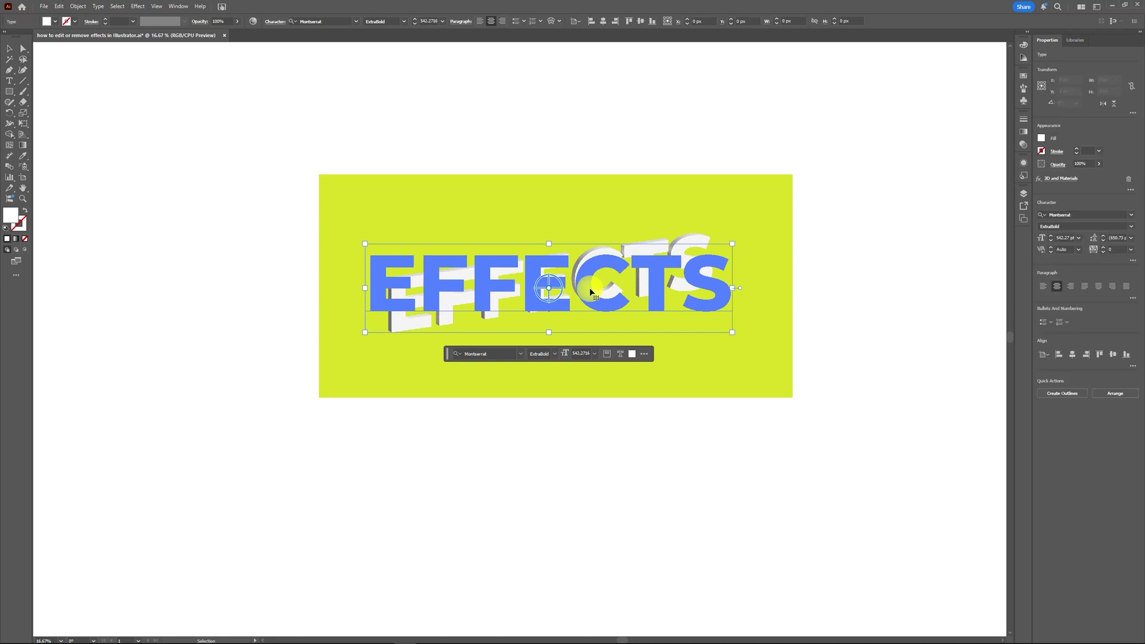
click(179, 7)
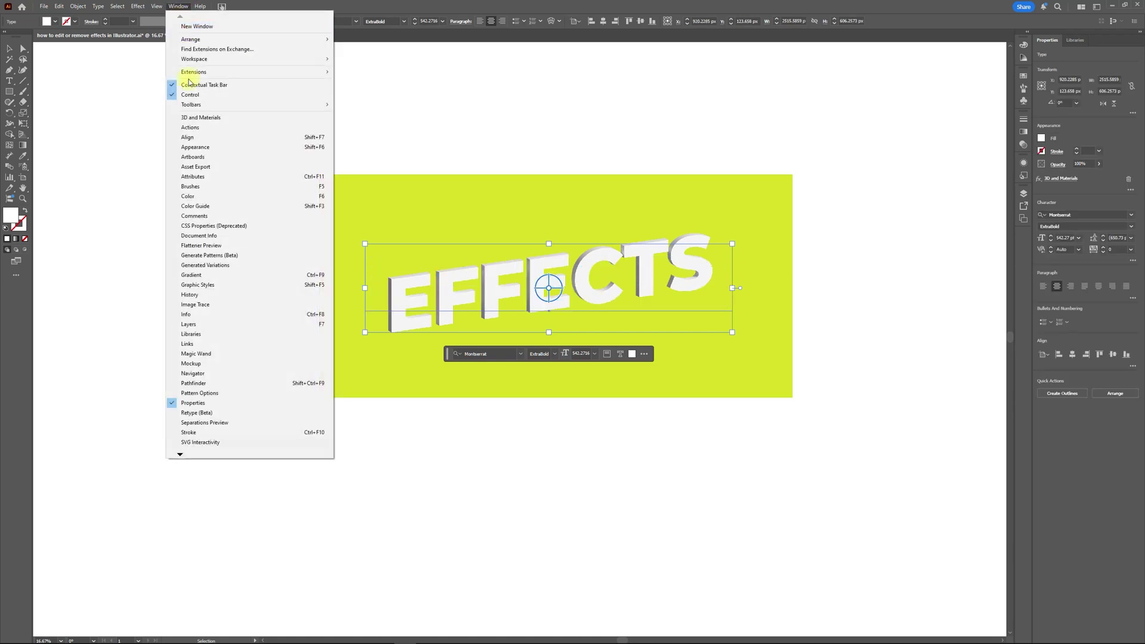
click(221, 150)
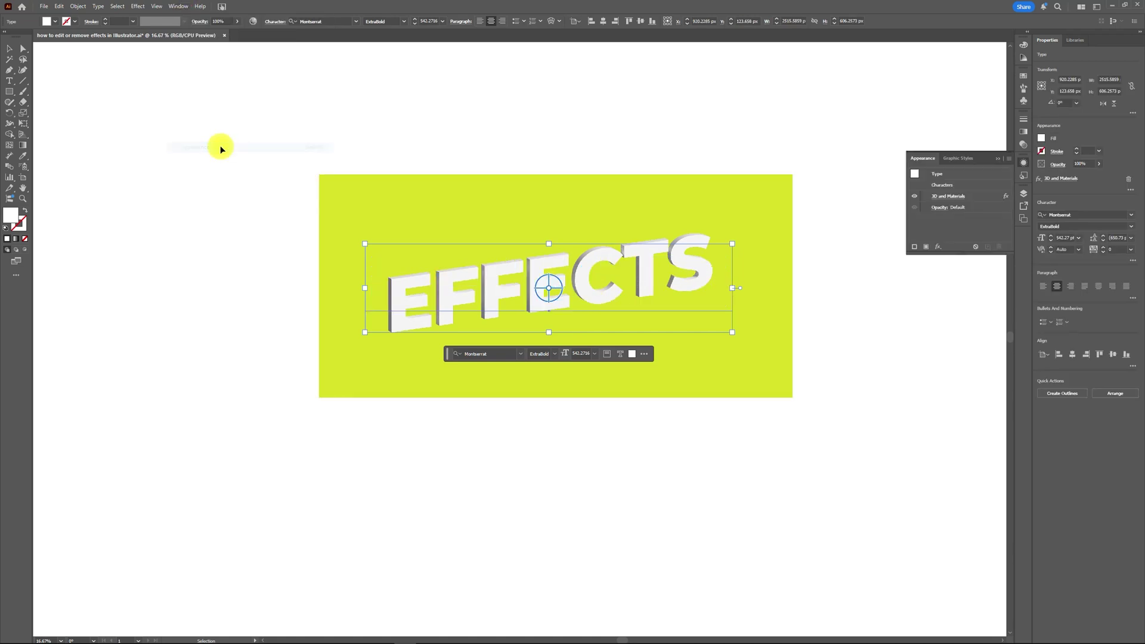
click(932, 199)
drag(795, 177, 797, 177)
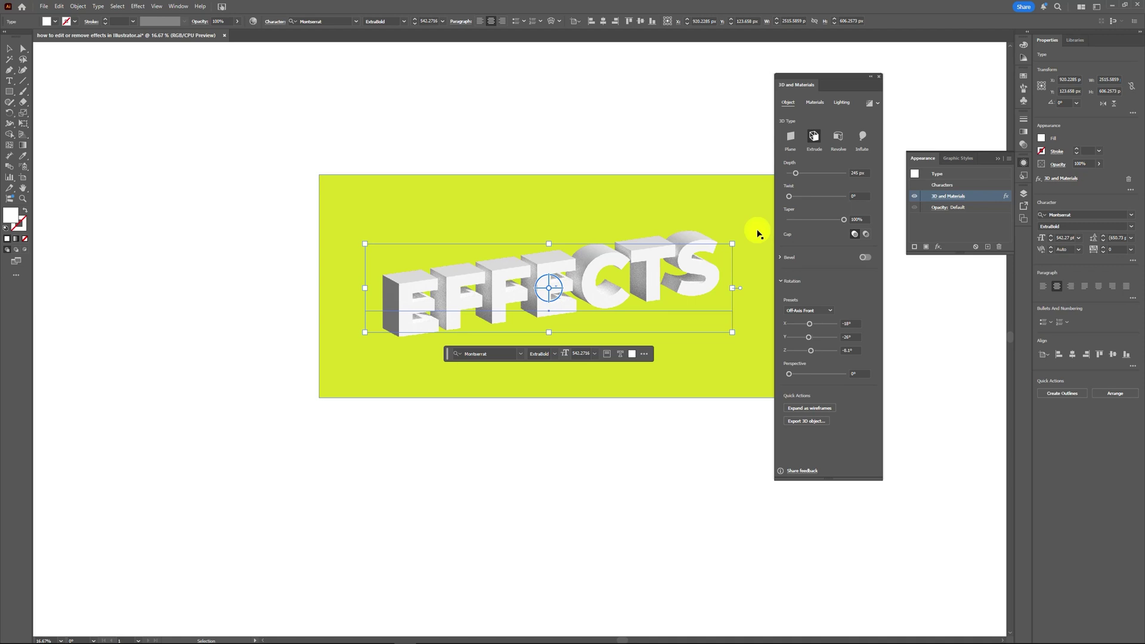
click(878, 77)
click(848, 445)
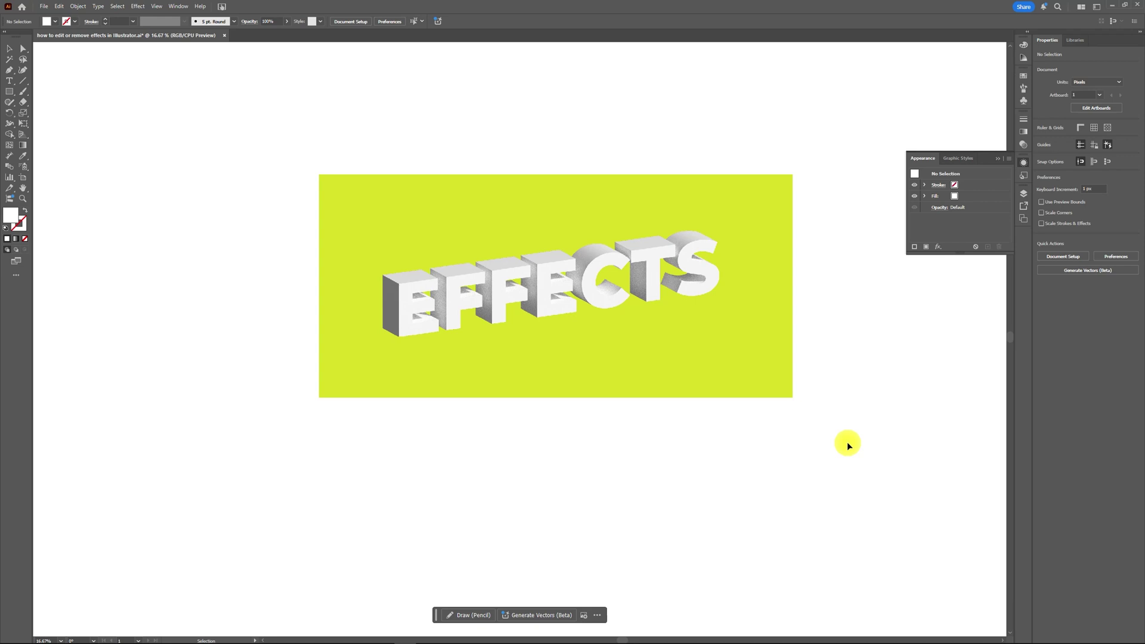
Select the text's 3D and Materials effect to locate its delete option, and deselect the text
click(677, 273)
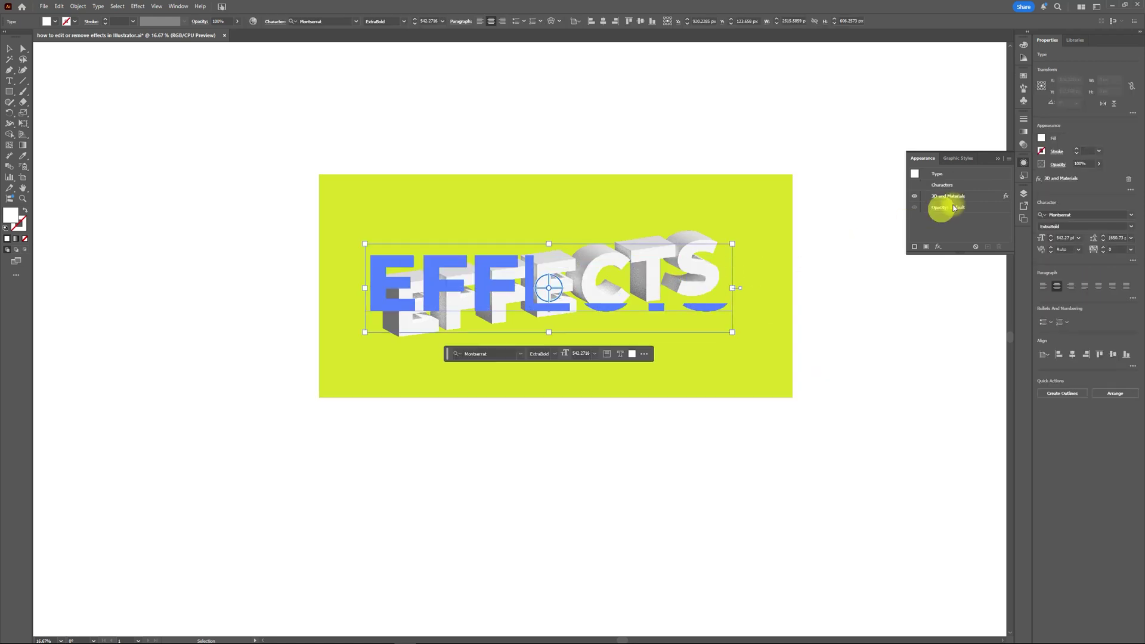
click(976, 196)
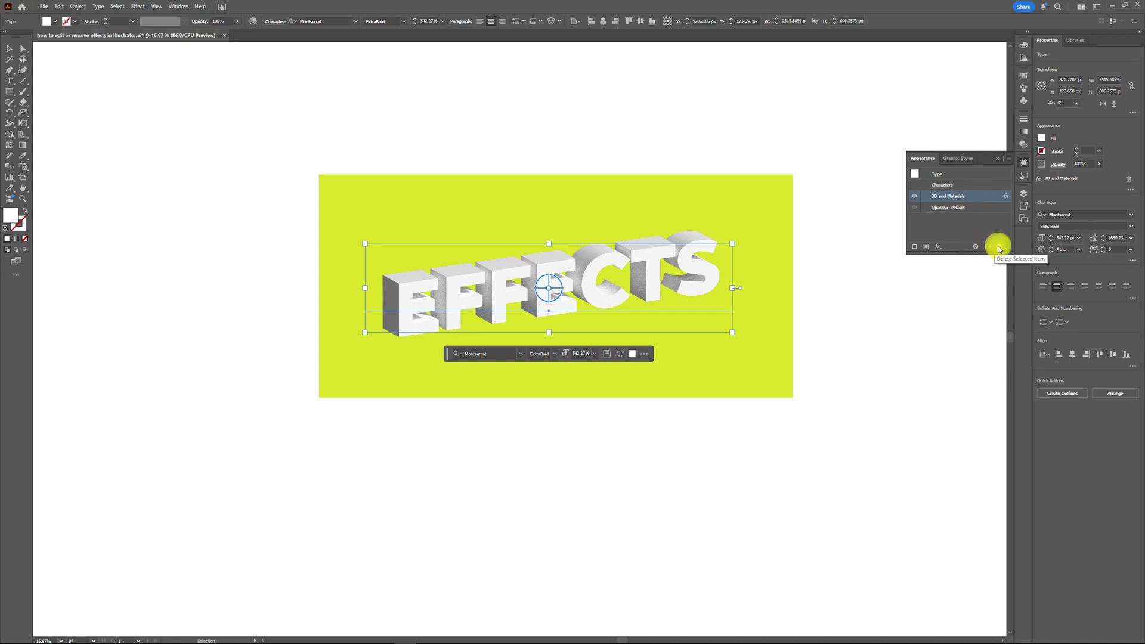
click(883, 354)
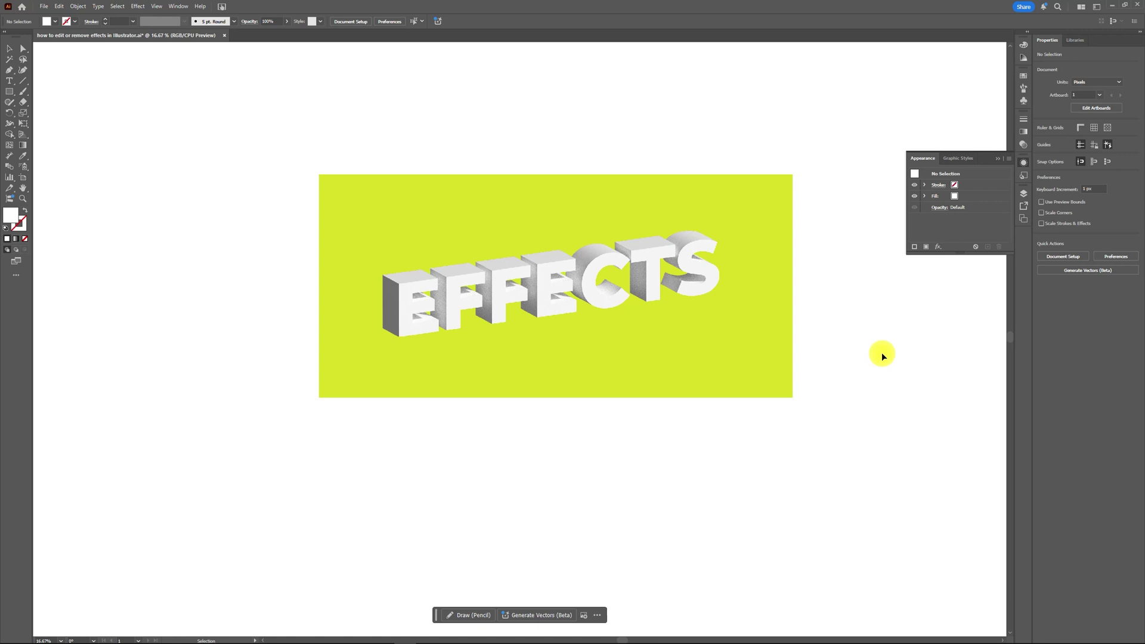